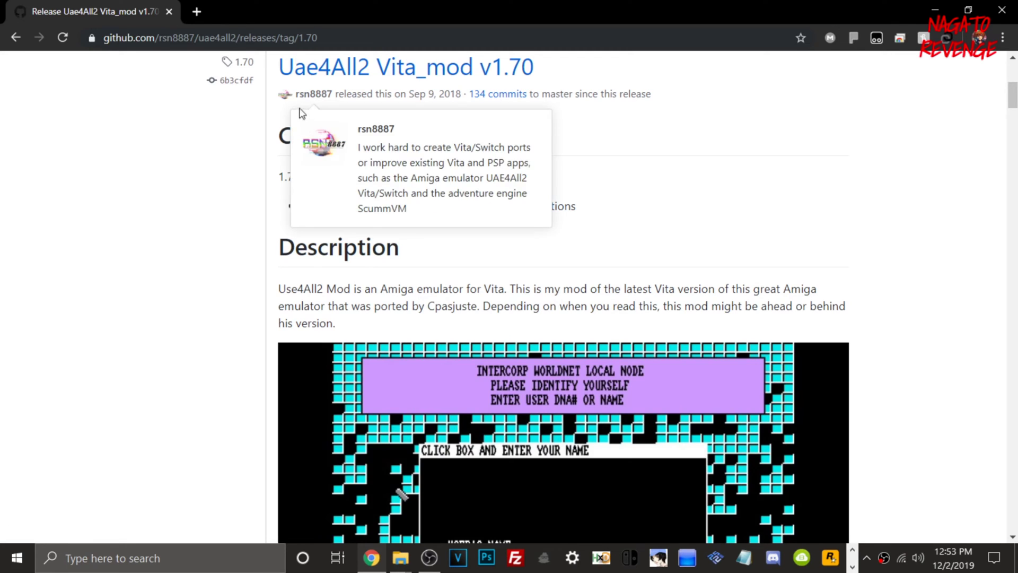
# Step: Review the Uae4All2 Vita_mod v1.70 release page, from the Vita-exclusive features and notes through the changelog to the downloadable assets
pyautogui.scroll(-15, 363, 171)
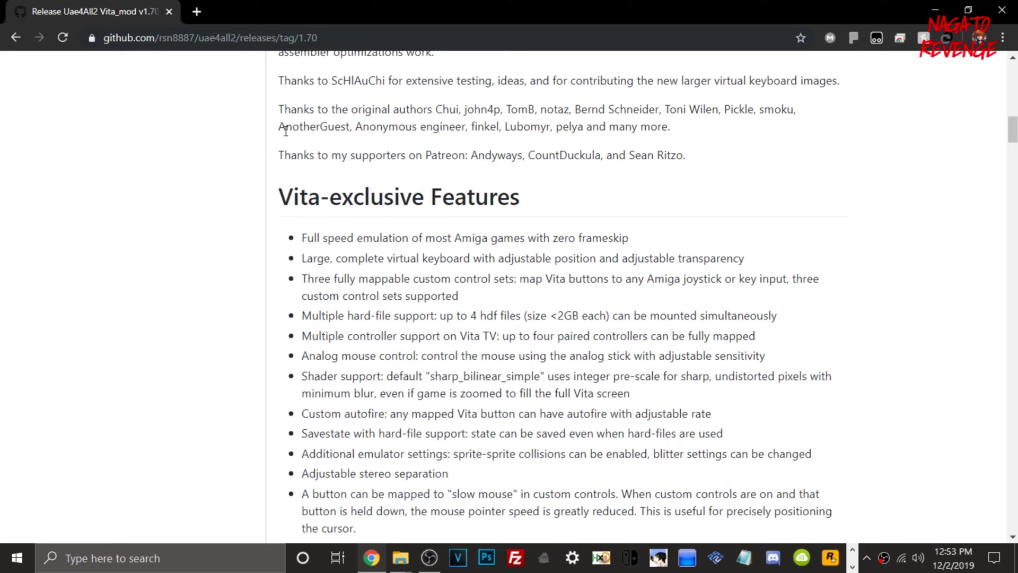
pyautogui.scroll(-1, 373, 204)
pyautogui.scroll(-2, 335, 189)
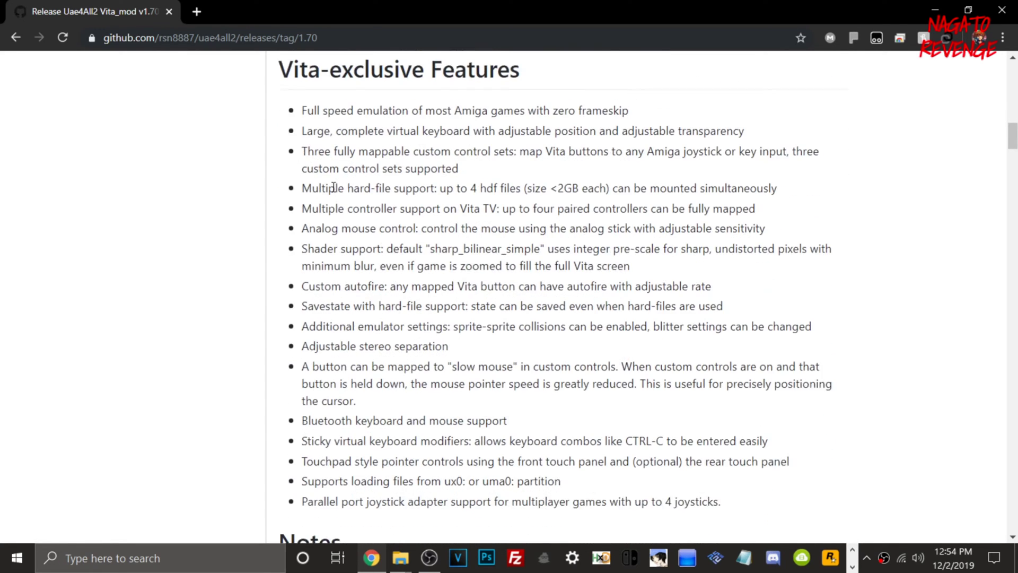
pyautogui.scroll(2, 335, 188)
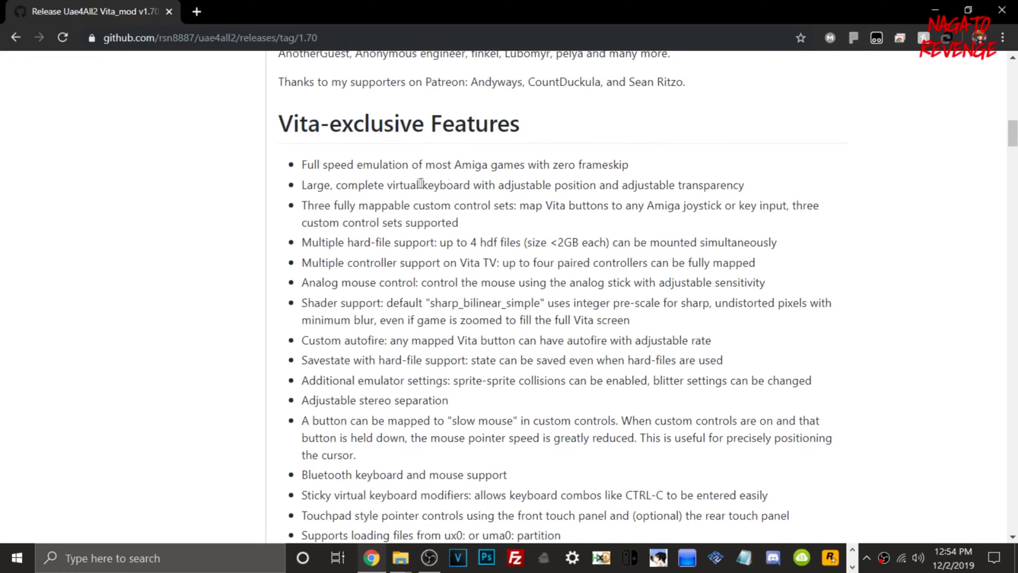
pyautogui.scroll(-3, 443, 212)
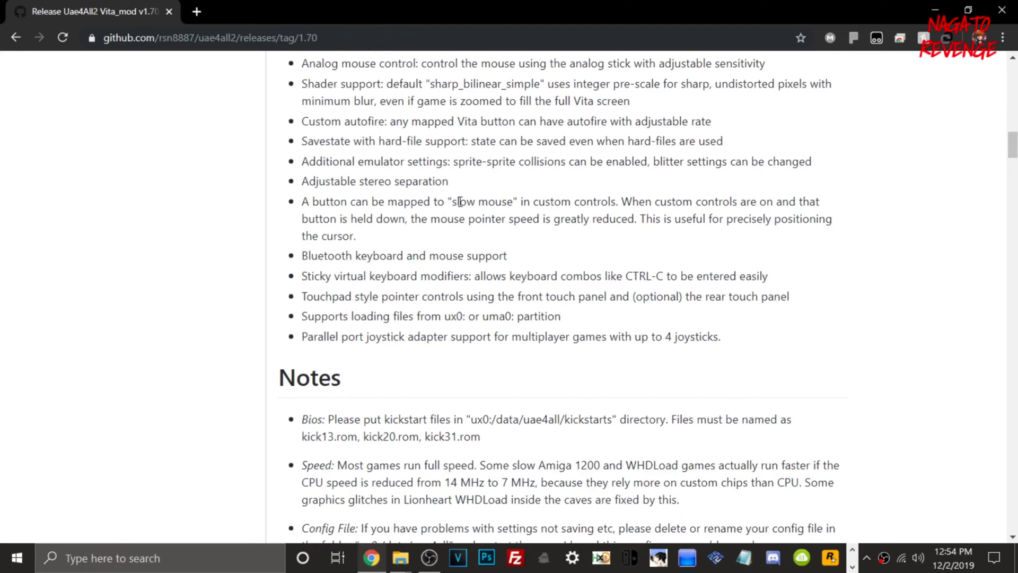
pyautogui.scroll(-5, 459, 202)
pyautogui.scroll(-5, 363, 175)
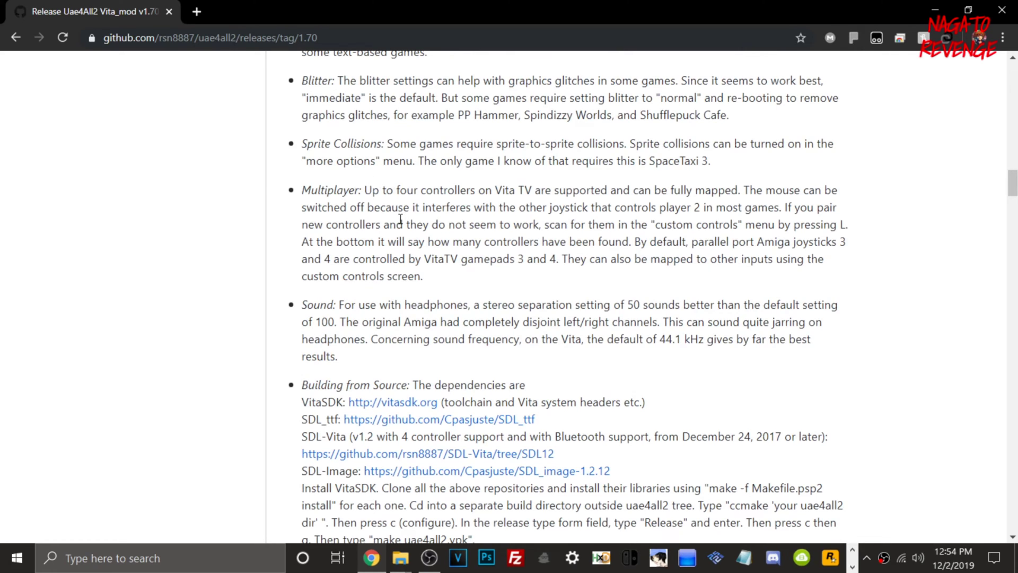
pyautogui.scroll(8, 400, 219)
pyautogui.scroll(-20, 379, 139)
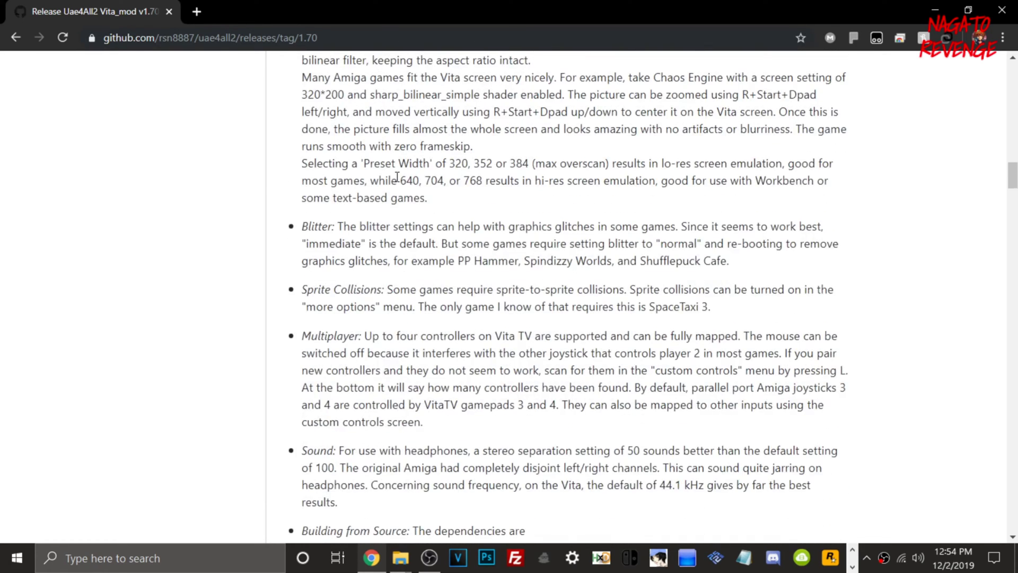
pyautogui.scroll(-20, 379, 176)
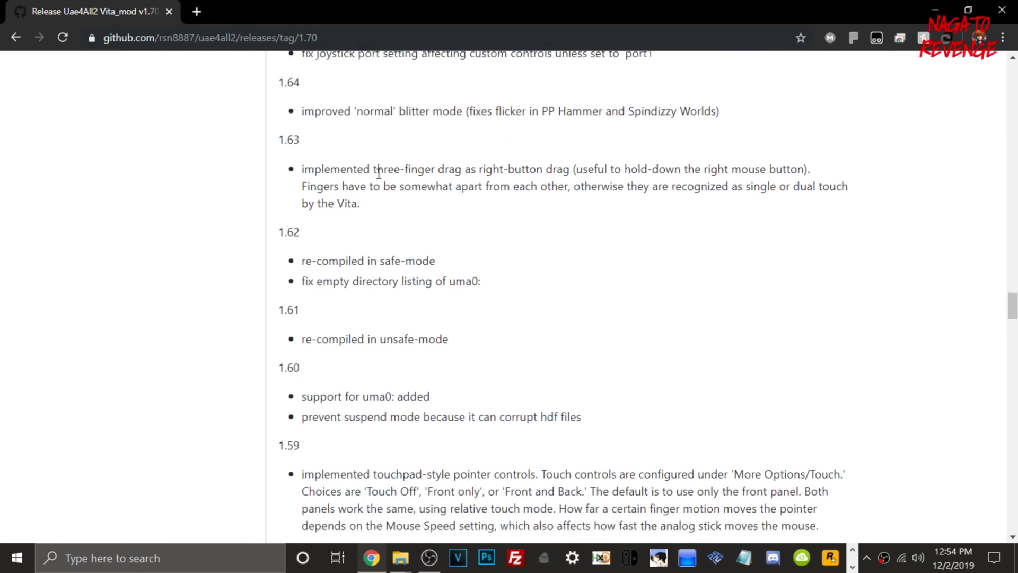
pyautogui.moveTo(1012, 402); pyautogui.dragTo(1013, 519)
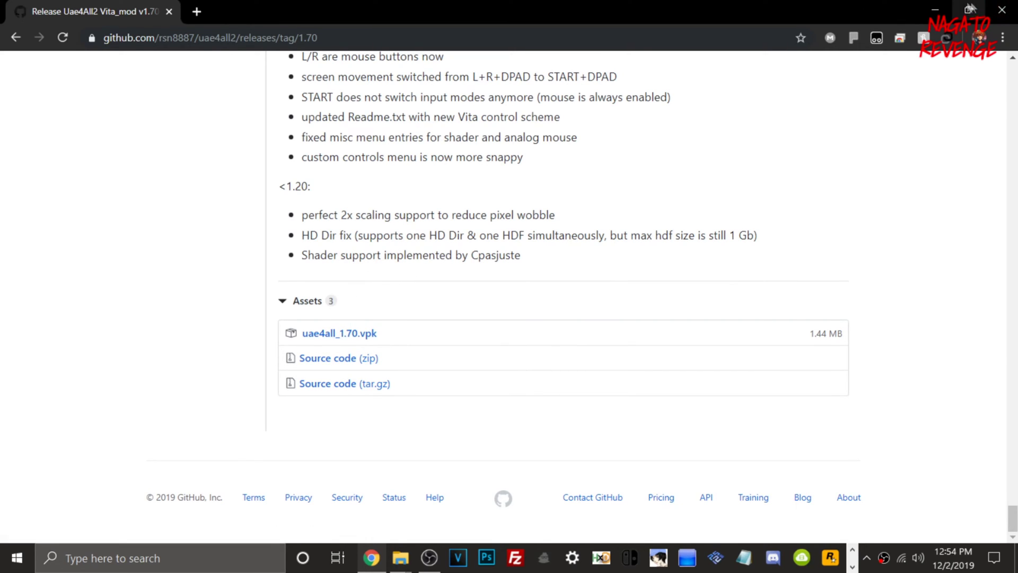
# Step: Minimize the browser and locate uae4all_1.70.vpk, Bubble Bobble.adf and Premade Setup Folder uae4all.zip on the desktop
pyautogui.click(934, 10)
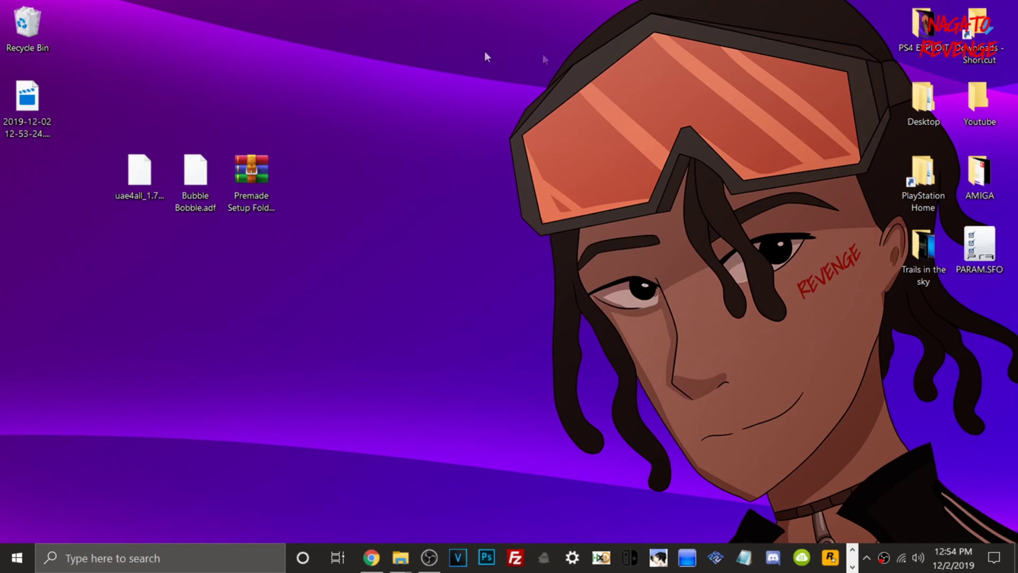
pyautogui.click(140, 168)
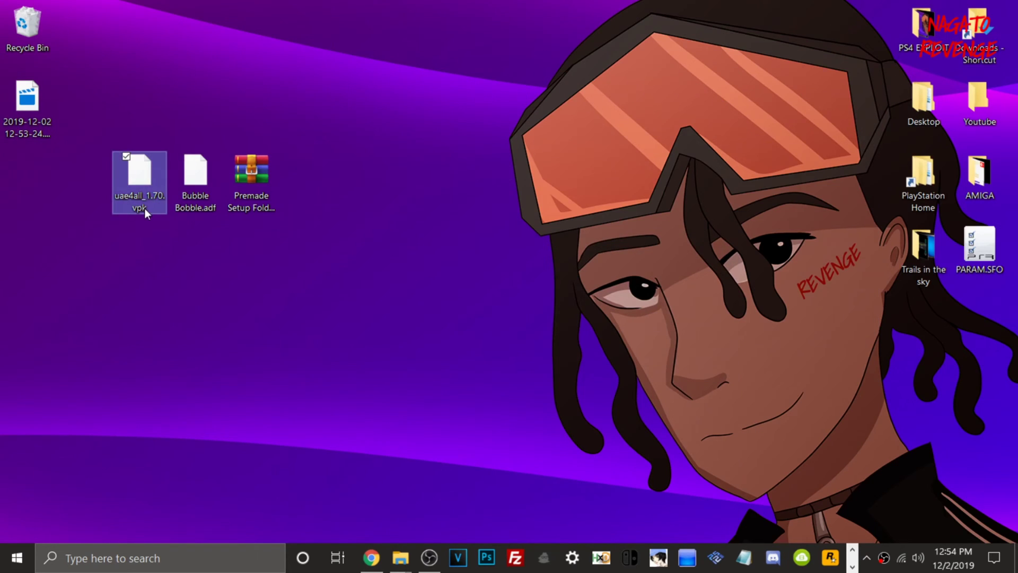
pyautogui.click(189, 180)
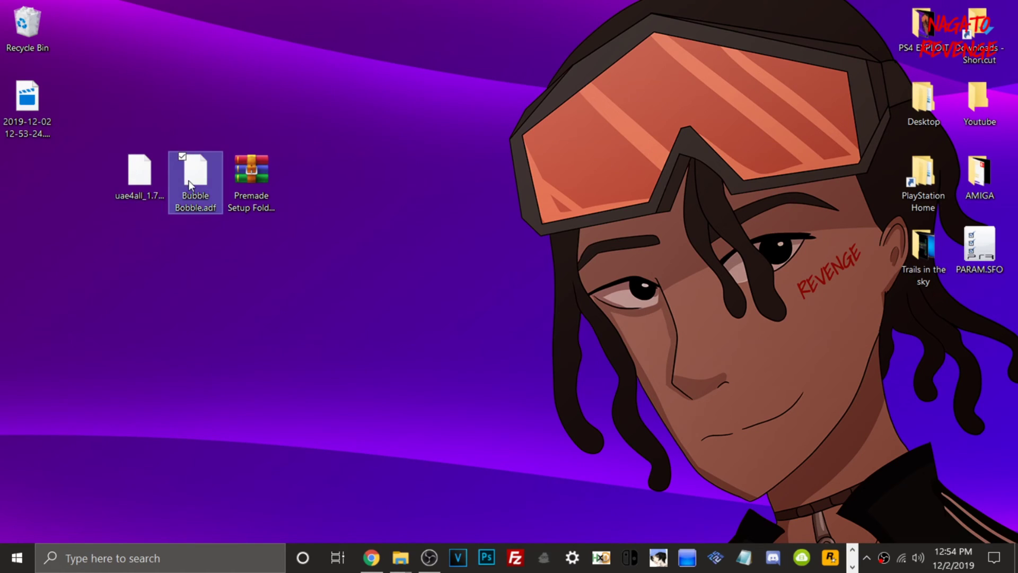
pyautogui.moveTo(192, 75); pyautogui.dragTo(206, 120)
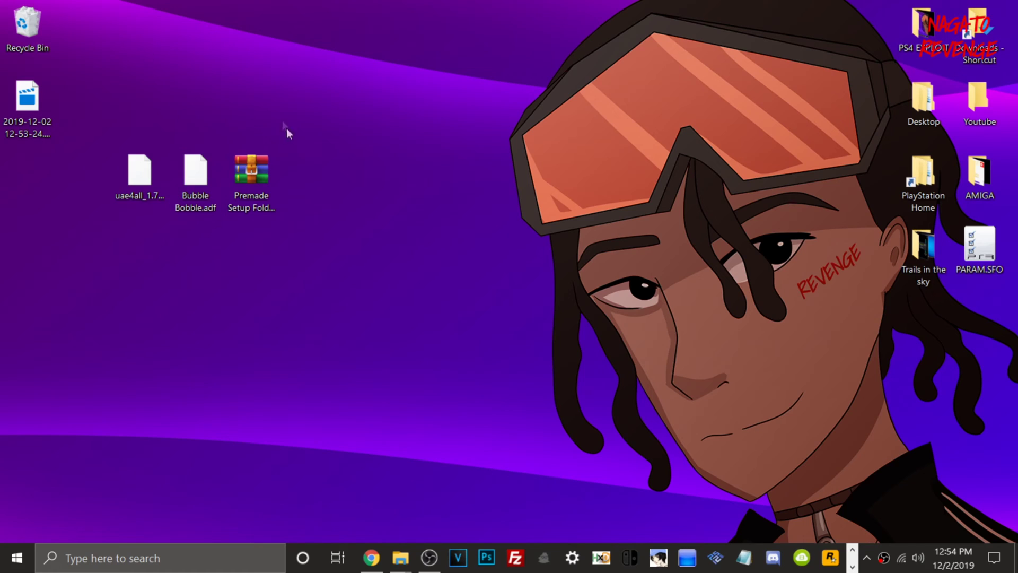
pyautogui.click(251, 169)
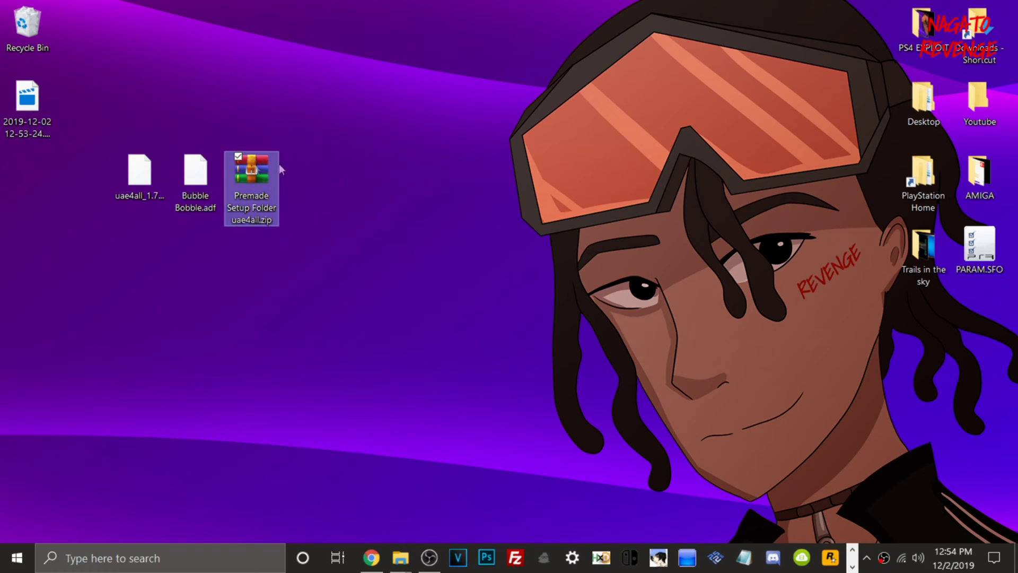
# Step: Extract Premade Setup Folder uae4all.zip to a folder of the same name on the desktop and place it beside the archive
pyautogui.moveTo(385, 187); pyautogui.dragTo(255, 211)
pyautogui.rightClick(253, 177)
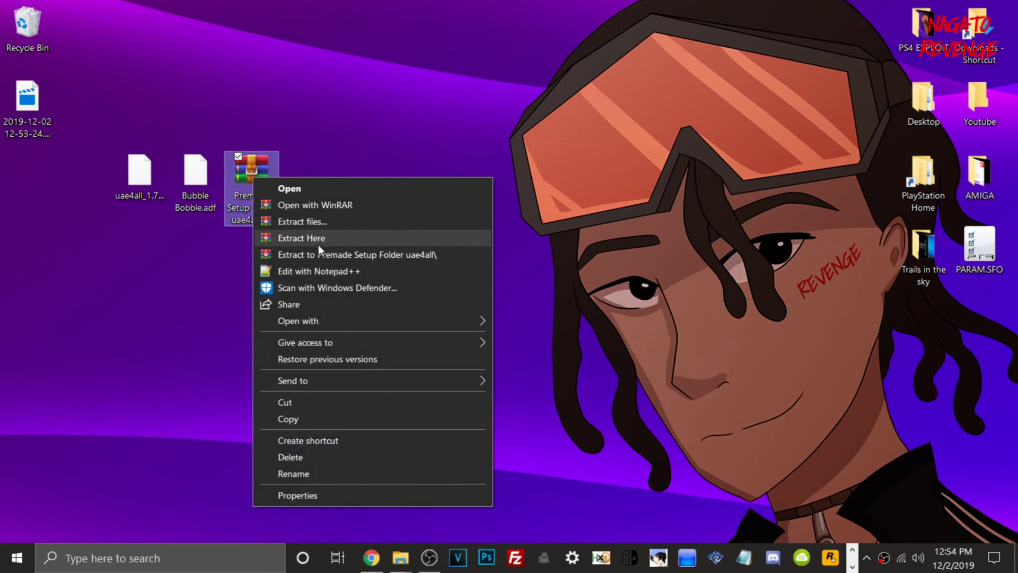
pyautogui.click(325, 225)
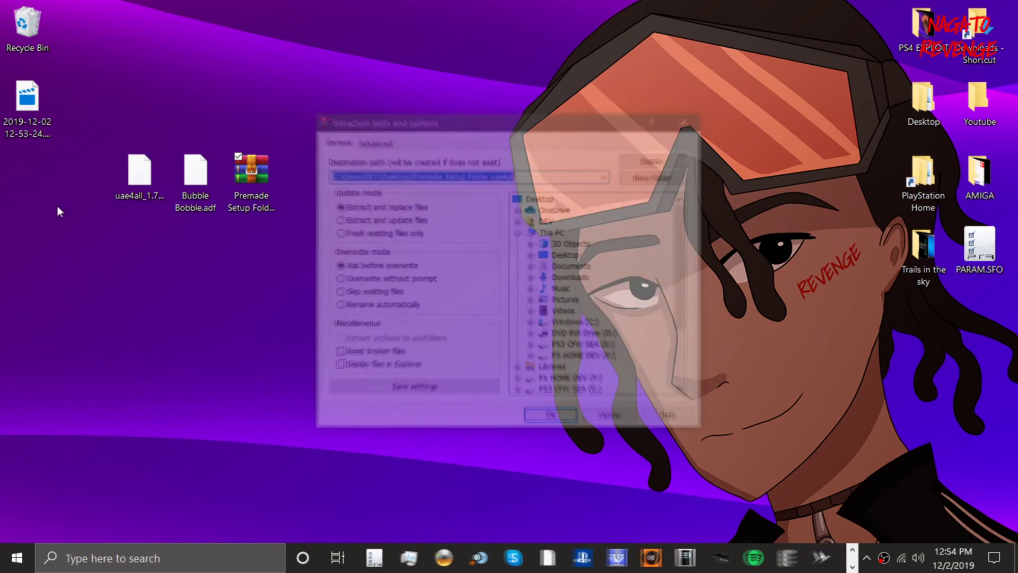
pyautogui.click(566, 419)
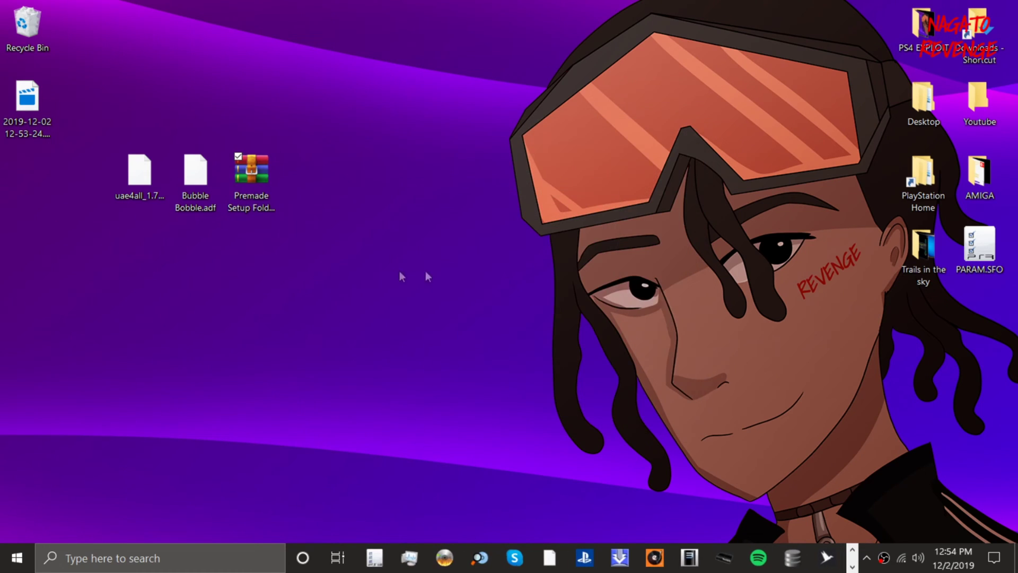
pyautogui.moveTo(24, 179); pyautogui.dragTo(304, 179)
# Step: Move the uae4all folder out of the extracted Premade Setup Folder onto the desktop and set the emptied folder aside
pyautogui.doubleClick(304, 179)
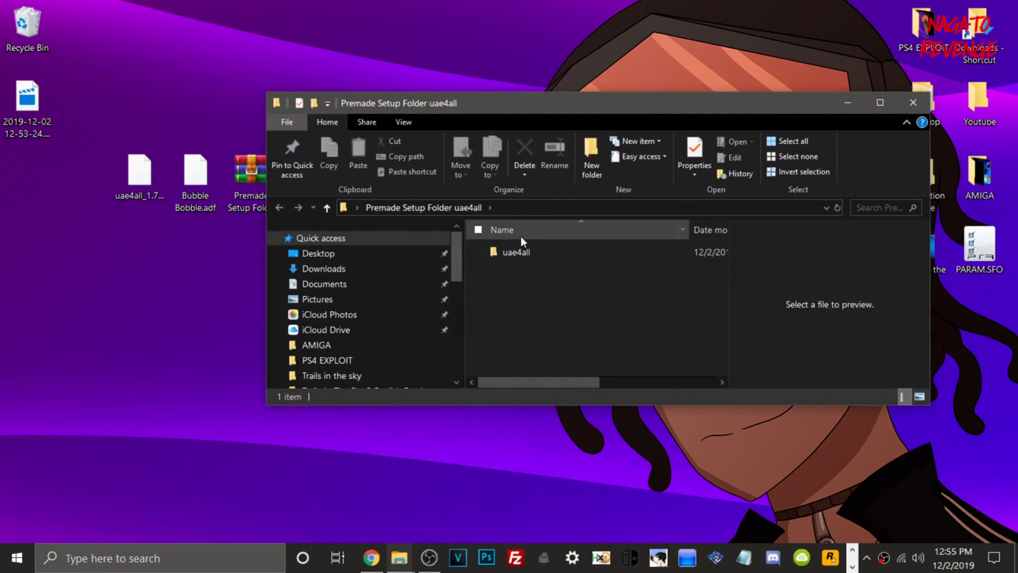
pyautogui.moveTo(527, 250); pyautogui.dragTo(151, 285)
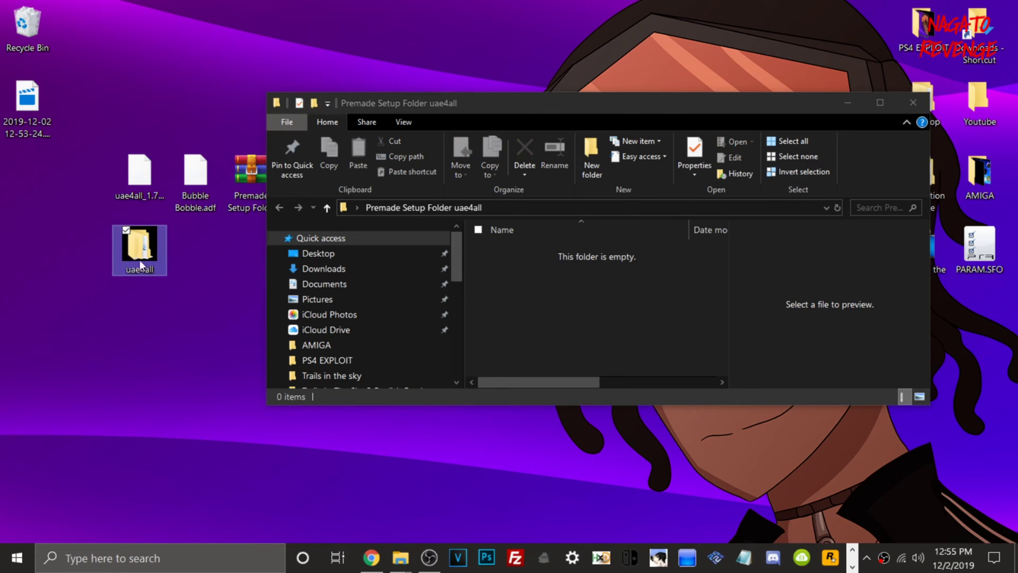
pyautogui.click(912, 104)
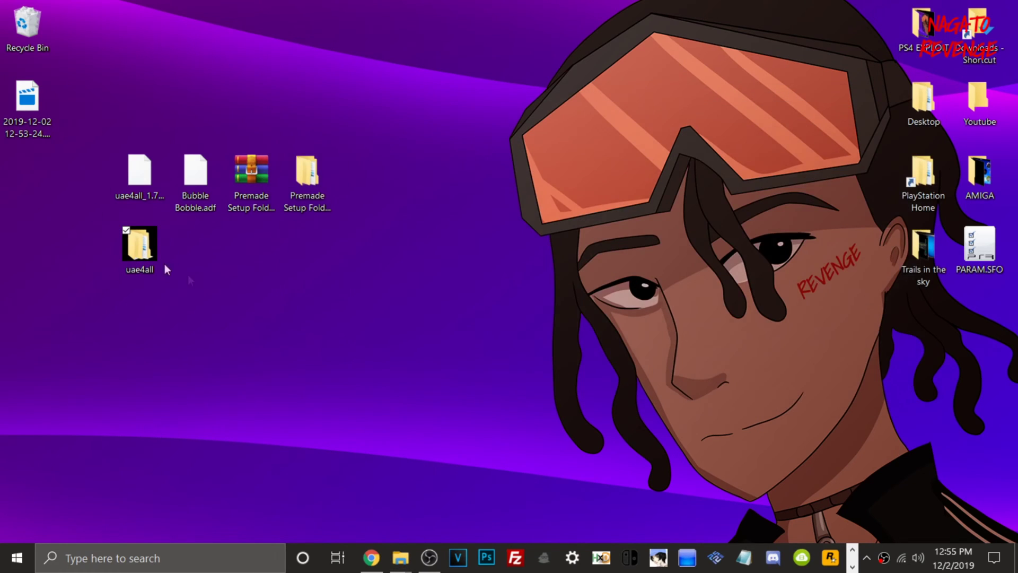
pyautogui.moveTo(388, 178); pyautogui.dragTo(387, 177)
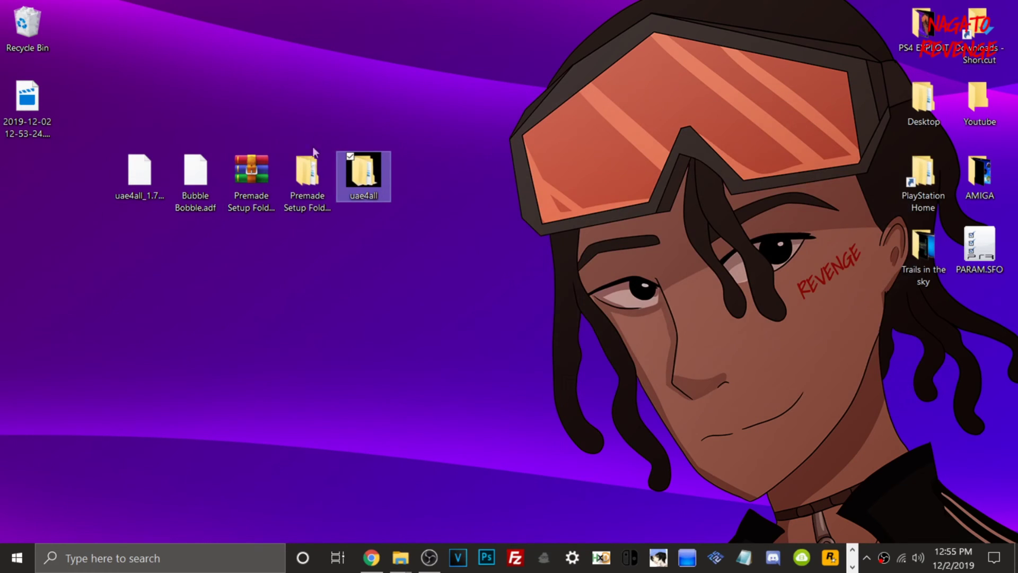
pyautogui.moveTo(306, 185); pyautogui.dragTo(401, 160)
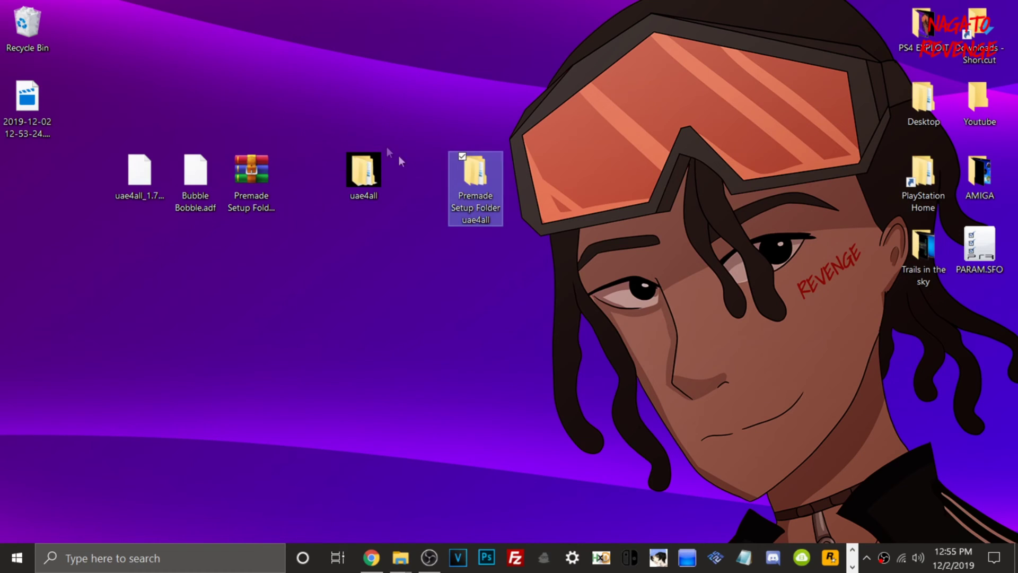
# Step: Inspect the roms and kickstarts subfolders inside the desktop's uae4all folder, and return to the uae4all folder
pyautogui.doubleClick(361, 162)
pyautogui.doubleClick(552, 288)
pyautogui.click(402, 227)
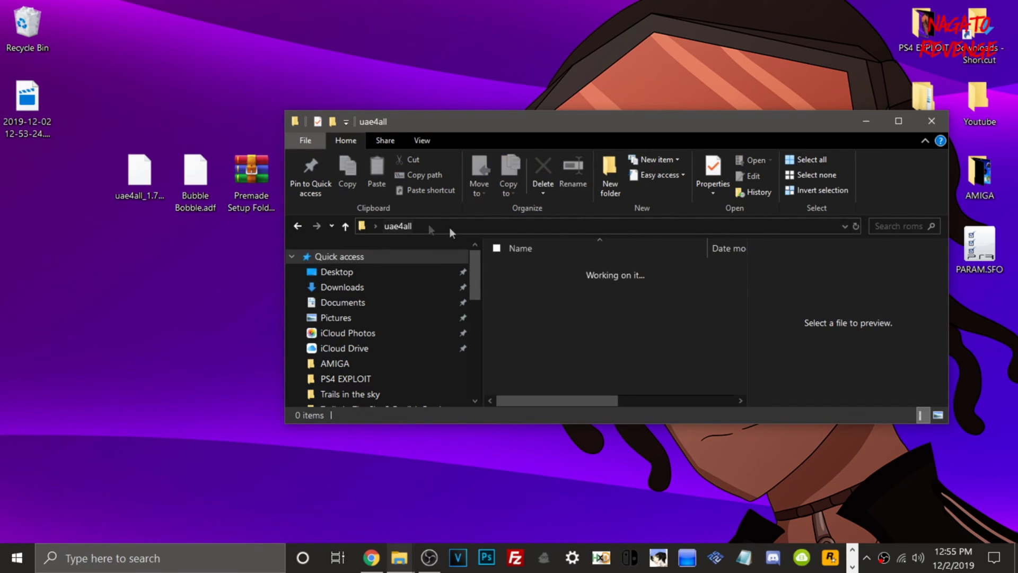
pyautogui.doubleClick(579, 271)
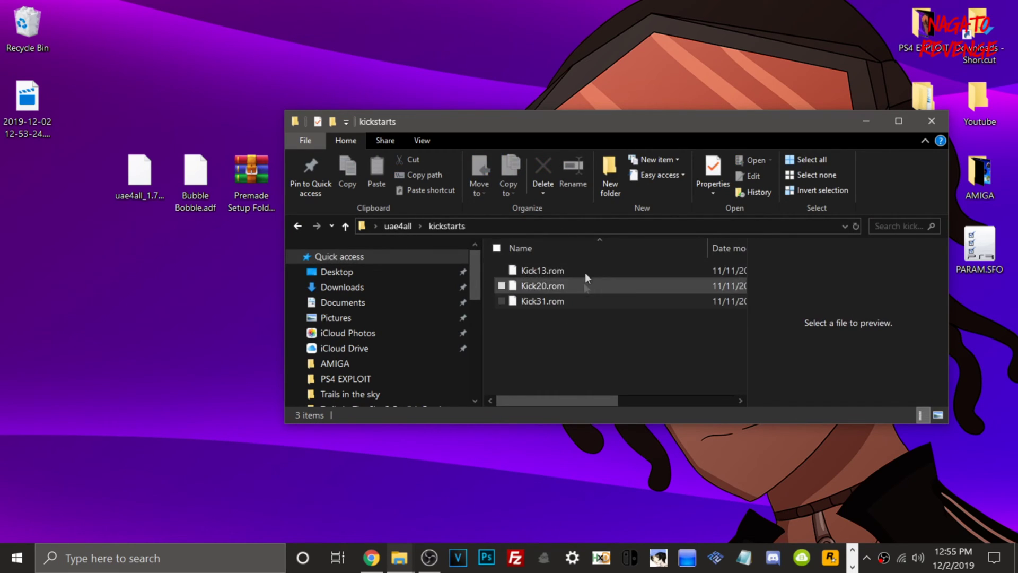
pyautogui.click(409, 225)
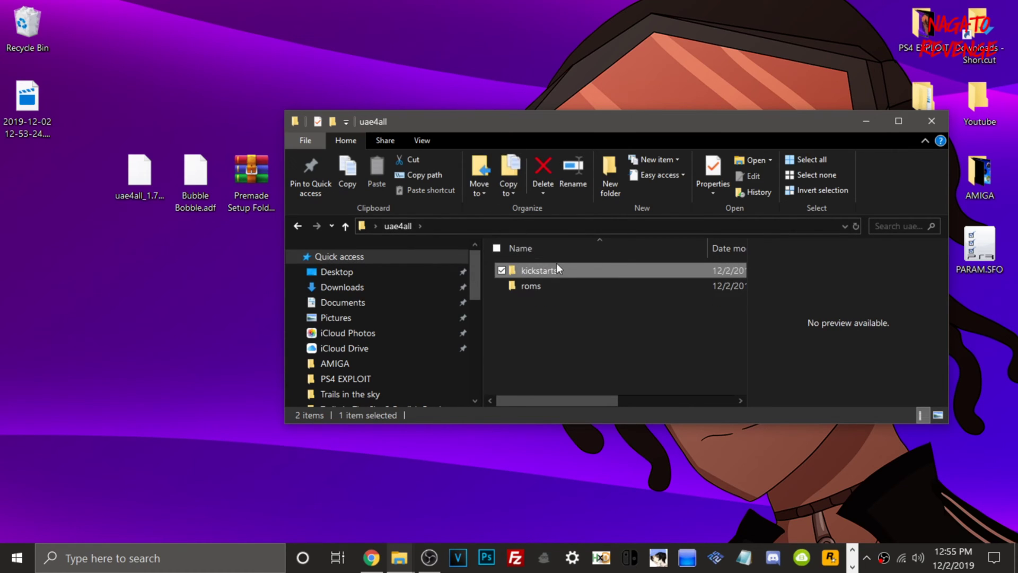
# Step: Move Bubble Bobble.adf from the desktop into the roms folder inside uae4all, check it there, and close the window
pyautogui.moveTo(422, 122)
pyautogui.mouseDown()
pyautogui.moveTo(383, 112)
pyautogui.moveTo(443, 268)
pyautogui.moveTo(433, 119)
pyautogui.moveTo(464, 139)
pyautogui.moveTo(440, 126)
pyautogui.mouseUp()
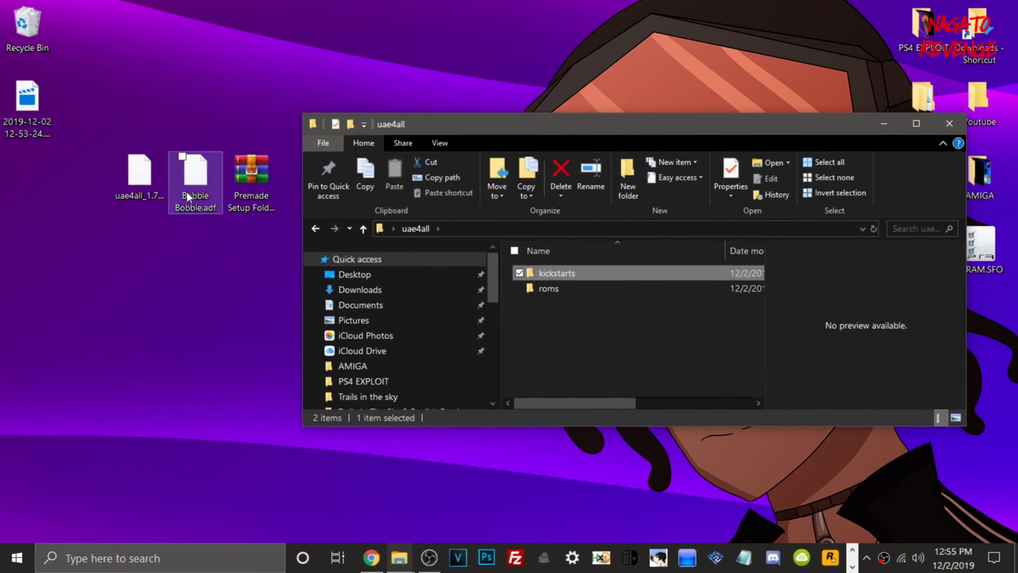
pyautogui.moveTo(192, 199); pyautogui.dragTo(569, 285)
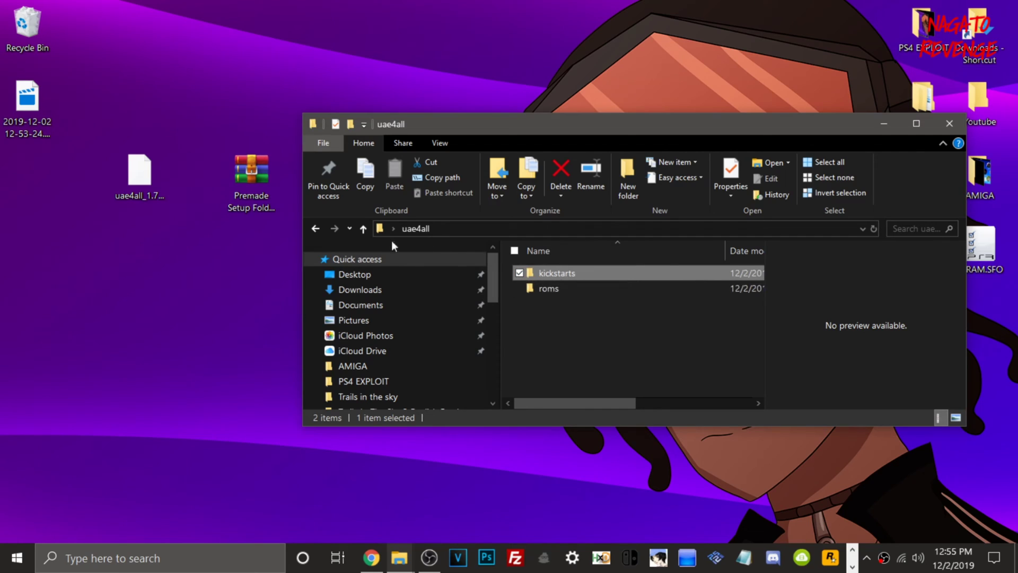
pyautogui.click(561, 289)
pyautogui.doubleClick(561, 289)
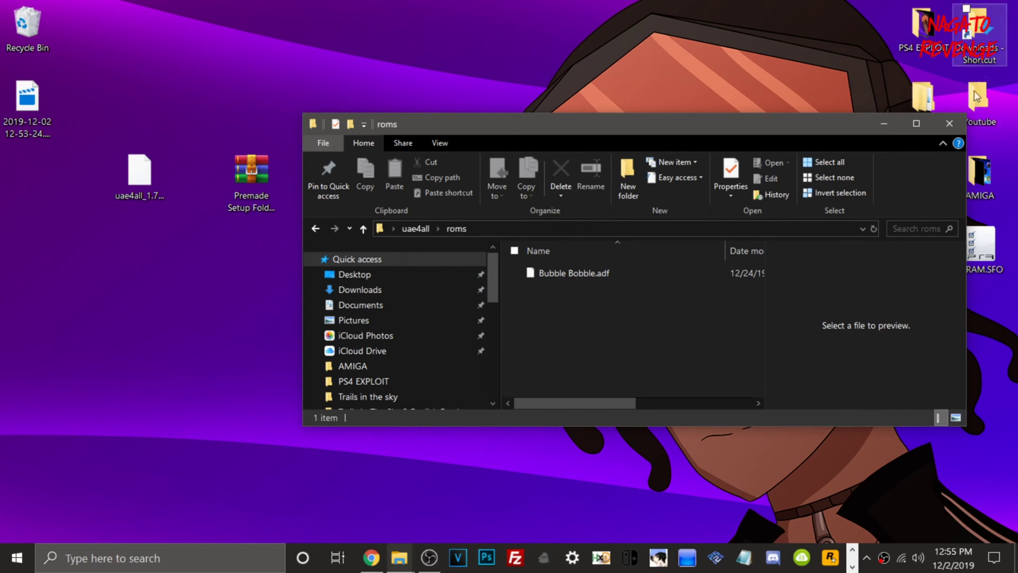
pyautogui.click(949, 123)
# Step: Launch FileZilla, restore its window to a smaller size over the desktop, and dismiss the update notice without installing
pyautogui.click(155, 171)
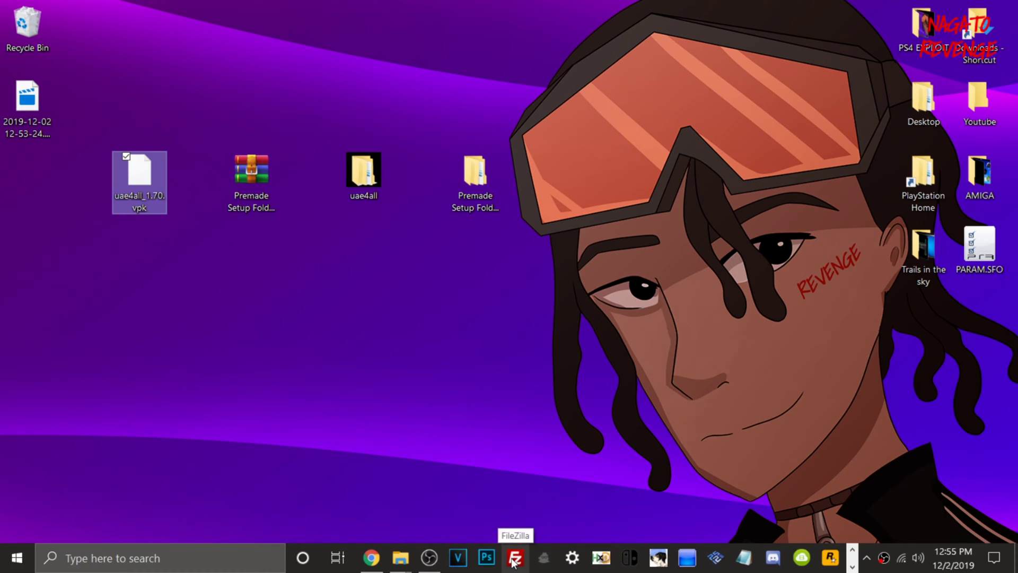
pyautogui.moveTo(371, 558)
pyautogui.click(438, 450)
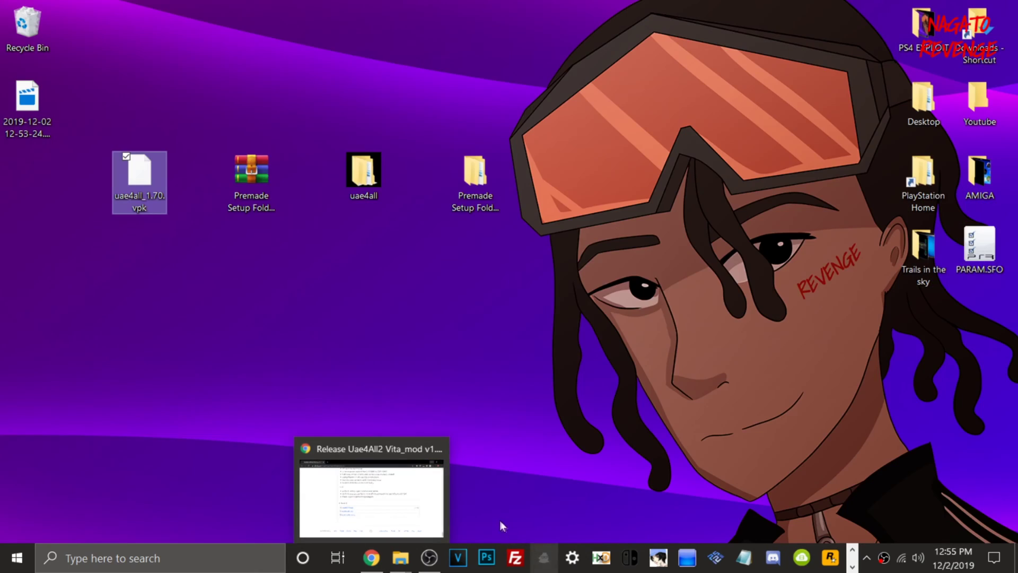
pyautogui.click(515, 558)
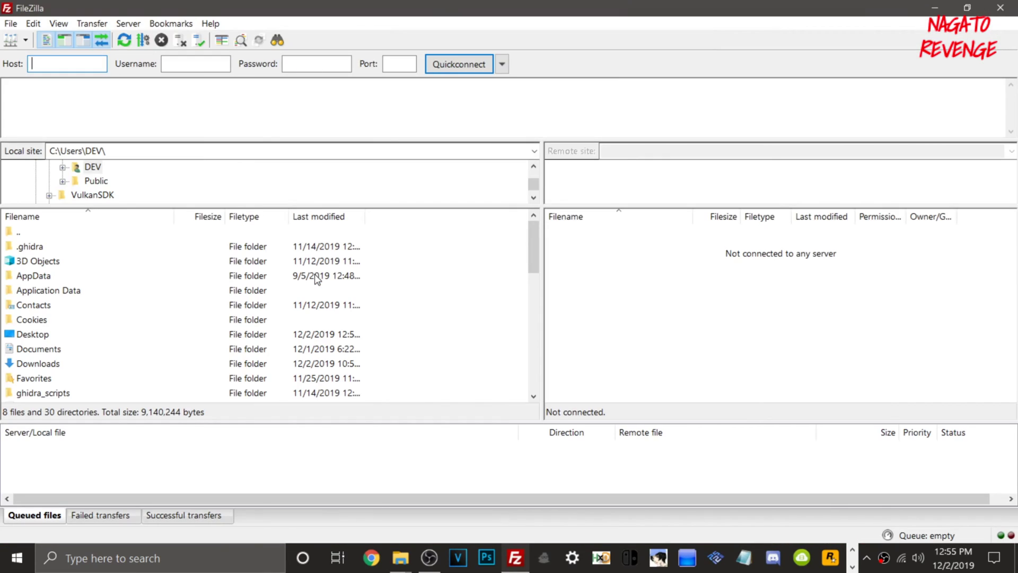
pyautogui.moveTo(37, 16); pyautogui.dragTo(411, 57)
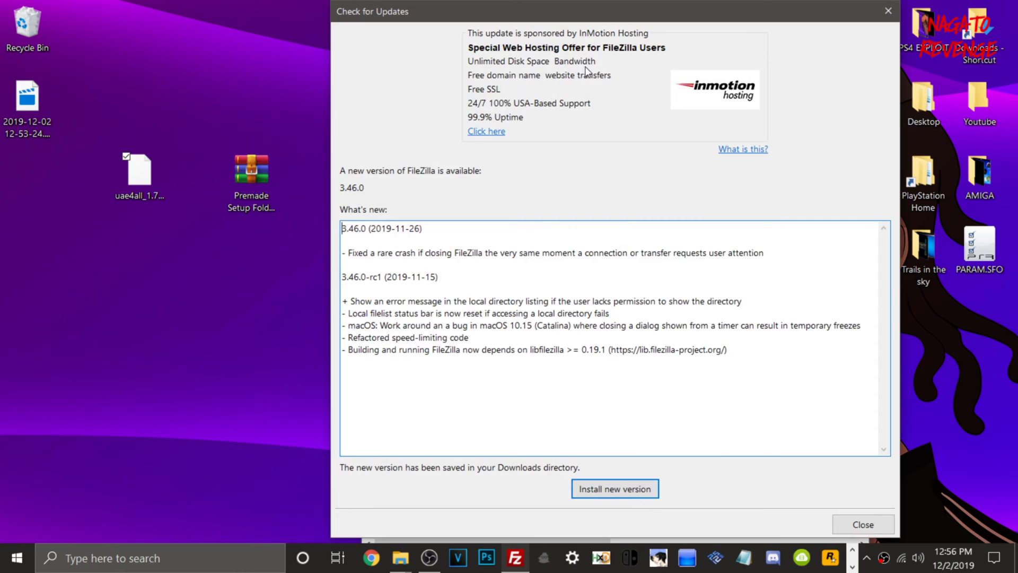
pyautogui.click(861, 525)
# Step: Connect to the Vita's FTP server at host 10.0.0.188 on port 1337
pyautogui.write('10.0.0.188')
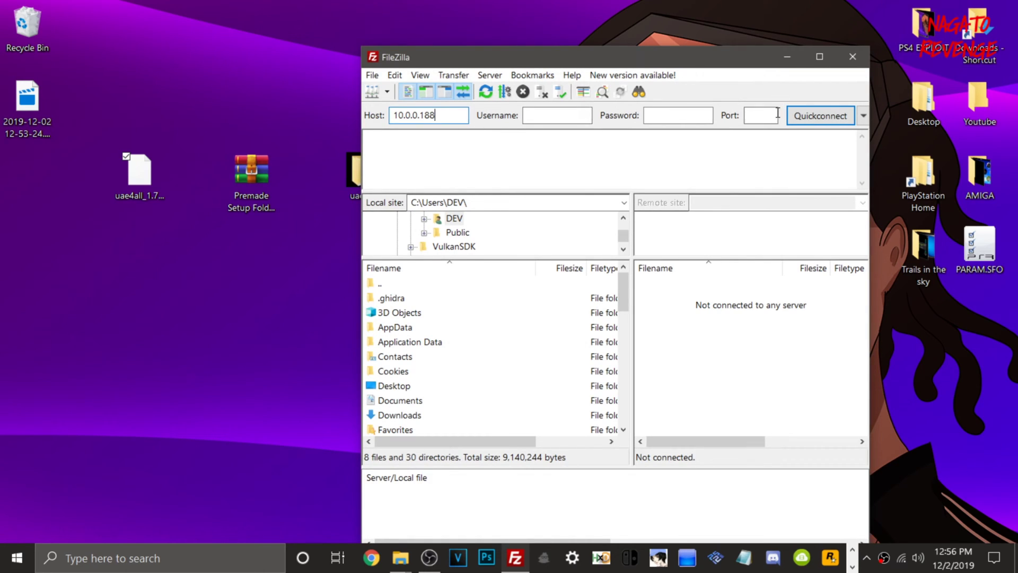
pyautogui.click(775, 114)
pyautogui.write('1337')
pyautogui.click(820, 115)
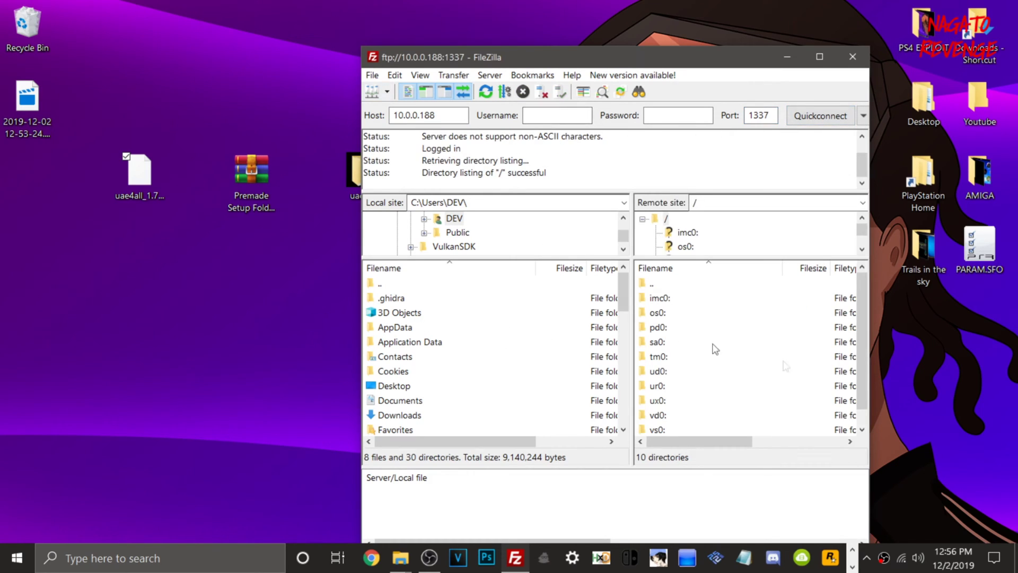
# Step: Open the data folder inside ux0: on the remote site and look through its contents
pyautogui.scroll(-1, 702, 403)
pyautogui.scroll(1, 721, 350)
pyautogui.doubleClick(674, 403)
pyautogui.scroll(-3, 685, 395)
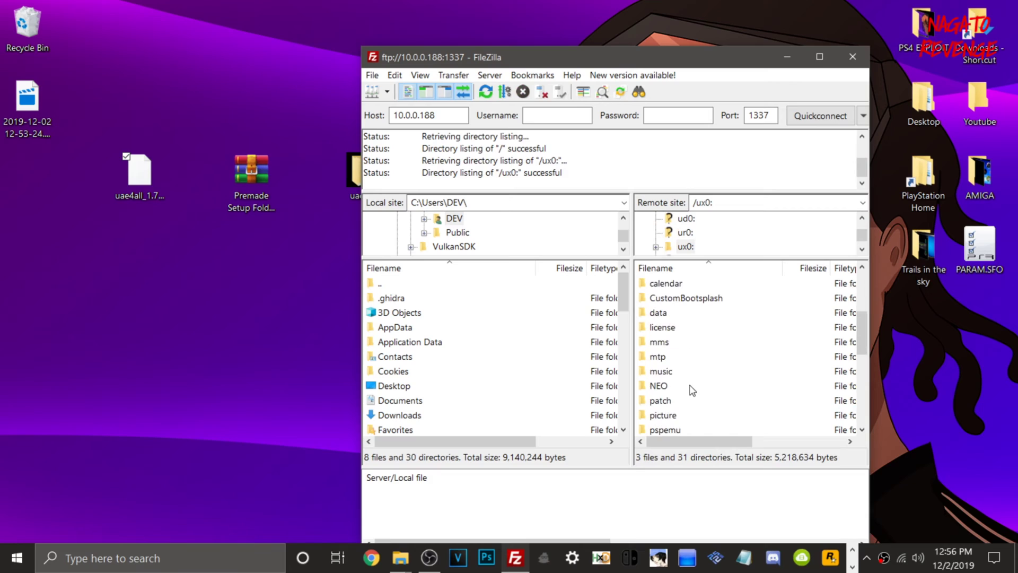
pyautogui.doubleClick(669, 313)
pyautogui.scroll(-2, 689, 316)
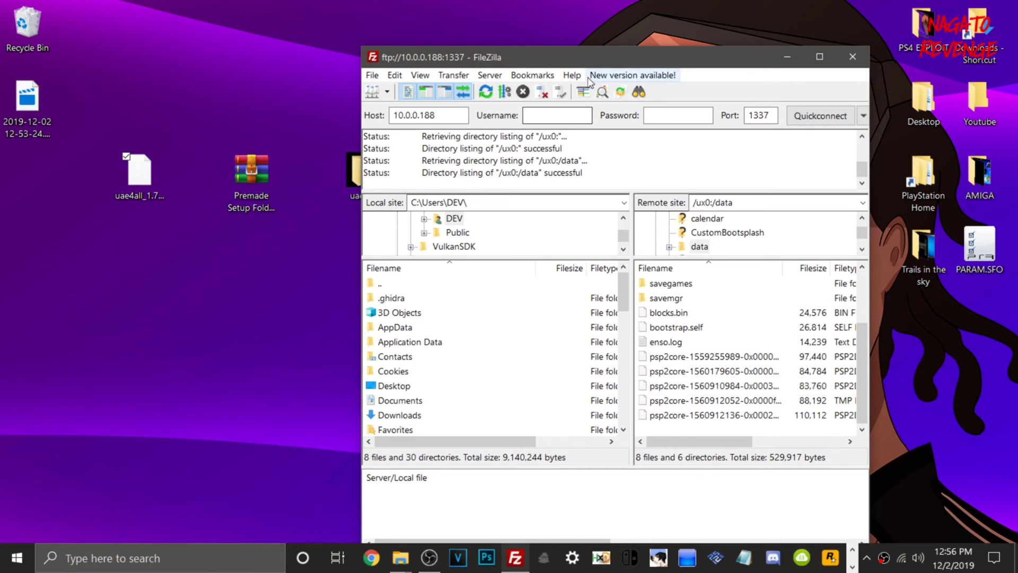
# Step: Upload the uae4all folder from the desktop into the data folder of ux0: on the remote site and dismiss the transfer notice
pyautogui.moveTo(569, 60); pyautogui.dragTo(667, 47)
pyautogui.moveTo(364, 170); pyautogui.dragTo(364, 250)
pyautogui.scroll(2, 788, 359)
pyautogui.doubleClick(750, 271)
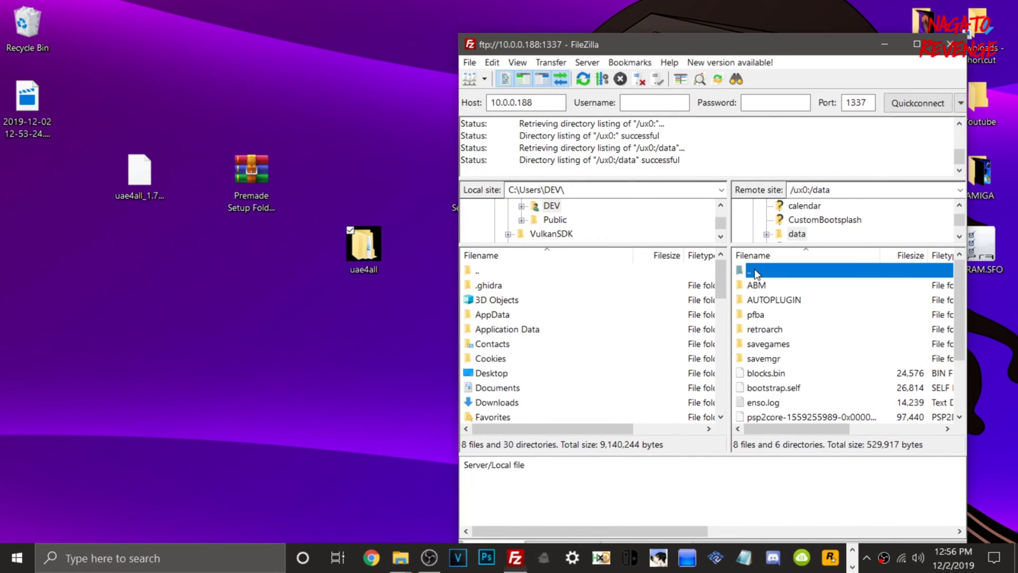
pyautogui.moveTo(364, 247); pyautogui.dragTo(813, 406)
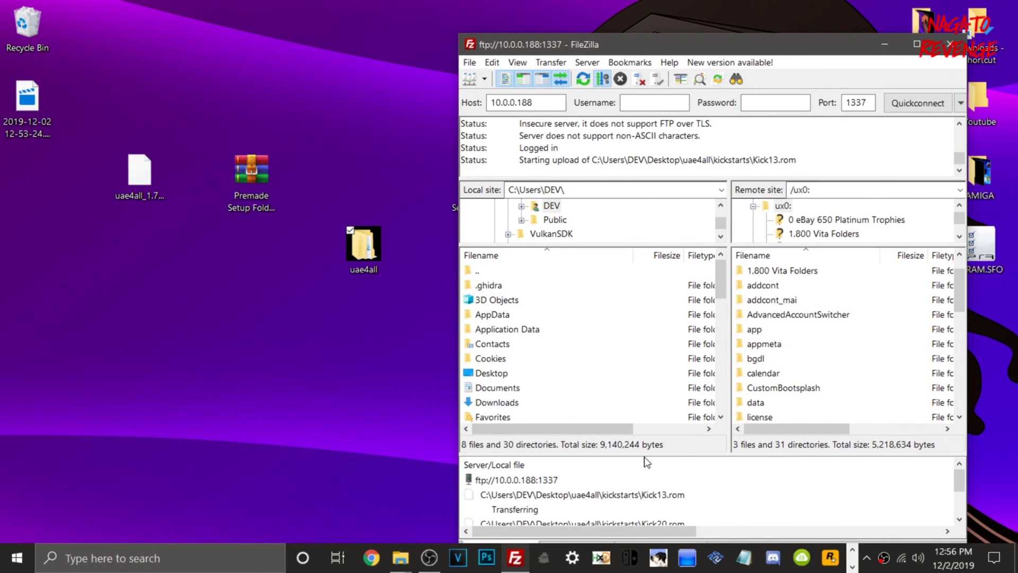
pyautogui.moveTo(652, 454); pyautogui.dragTo(654, 422)
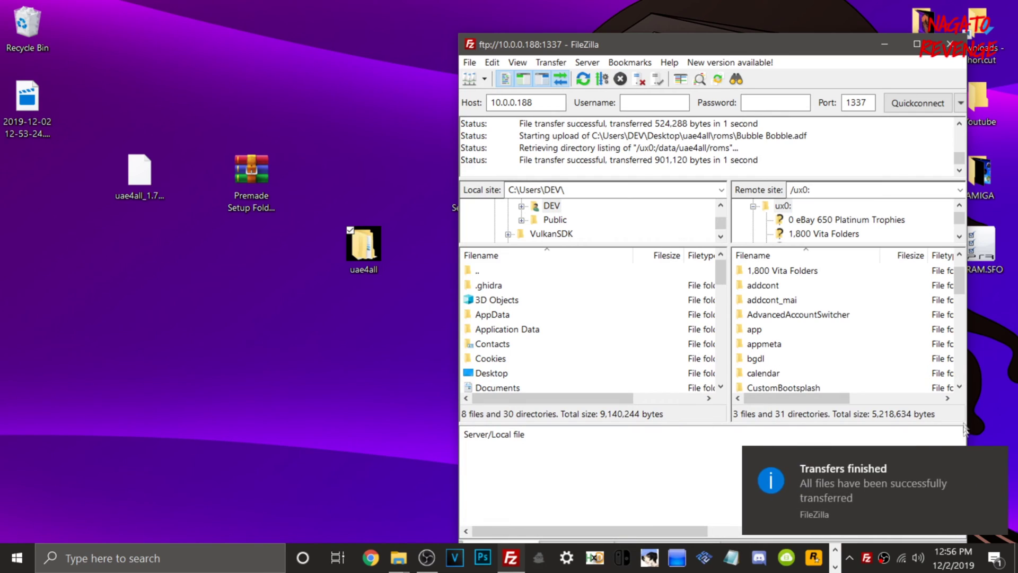
pyautogui.click(993, 459)
# Step: Check the contents of the uploaded uae4all folder's roms and kickstarts folders on the remote site, and return to data
pyautogui.scroll(-2, 786, 374)
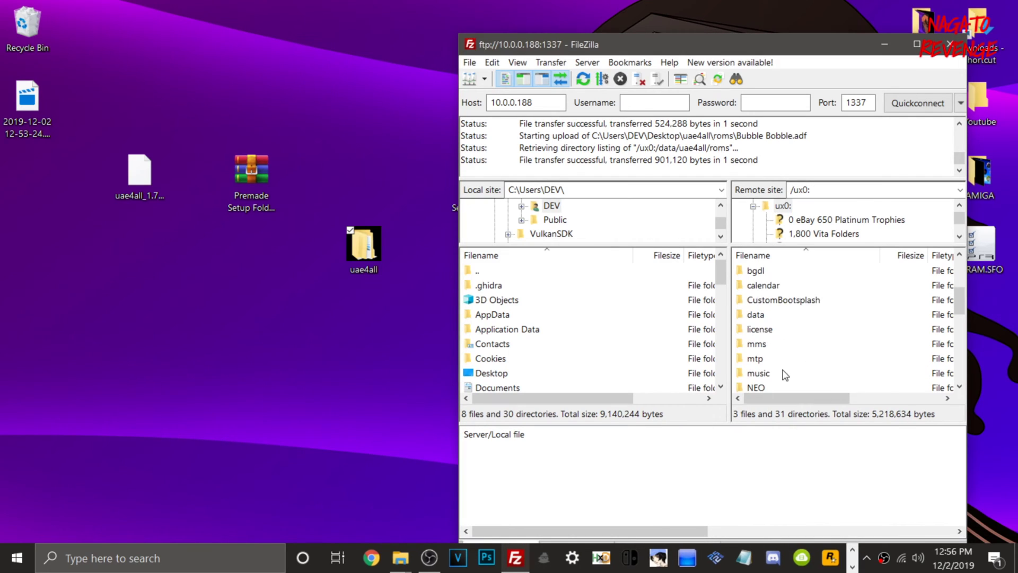
pyautogui.doubleClick(775, 315)
pyautogui.doubleClick(796, 374)
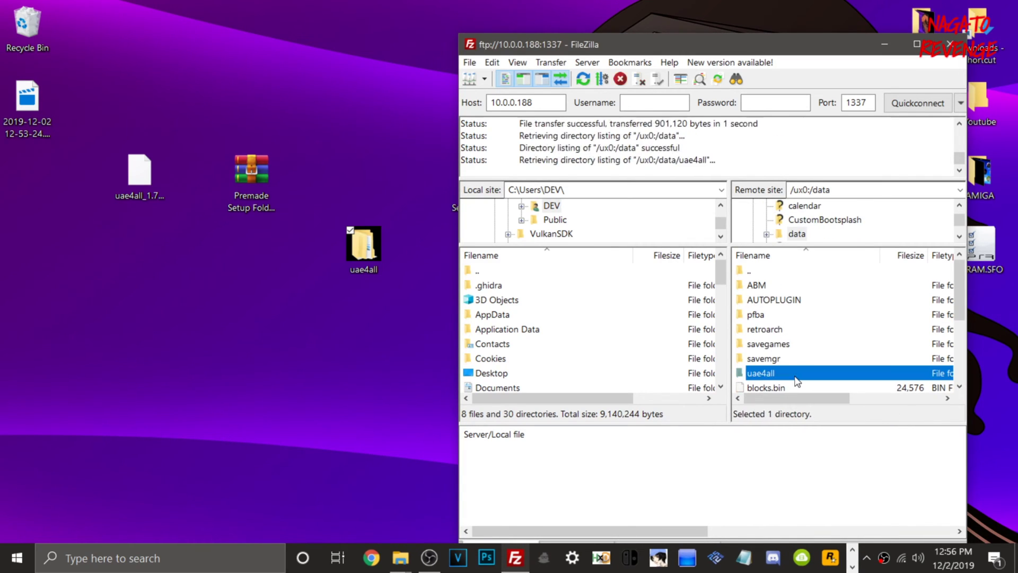
pyautogui.doubleClick(764, 300)
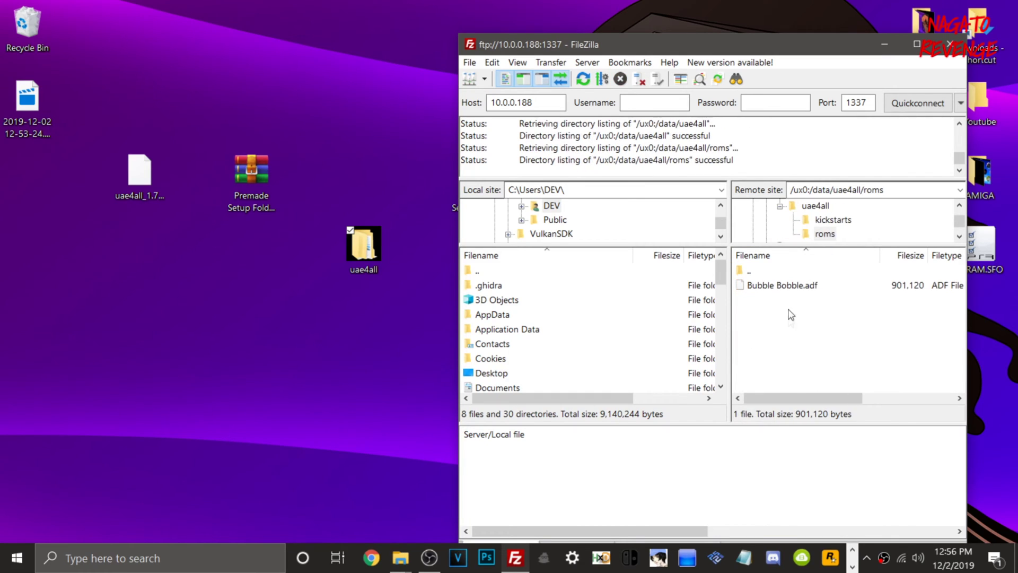
pyautogui.doubleClick(768, 275)
pyautogui.doubleClick(771, 285)
pyautogui.click(754, 273)
pyautogui.doubleClick(753, 271)
pyautogui.doubleClick(753, 272)
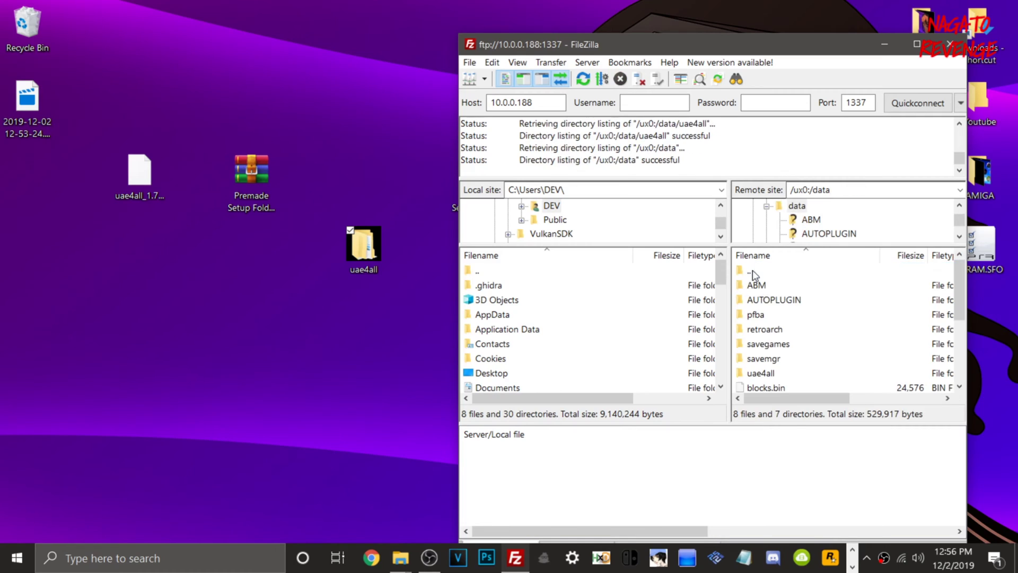
# Step: Upload uae4all_1.70.vpk from the desktop to ux0: on the remote site, maximize the FileZilla window, and dismiss the transfer notice
pyautogui.click(753, 271)
pyautogui.doubleClick(753, 272)
pyautogui.doubleClick(753, 272)
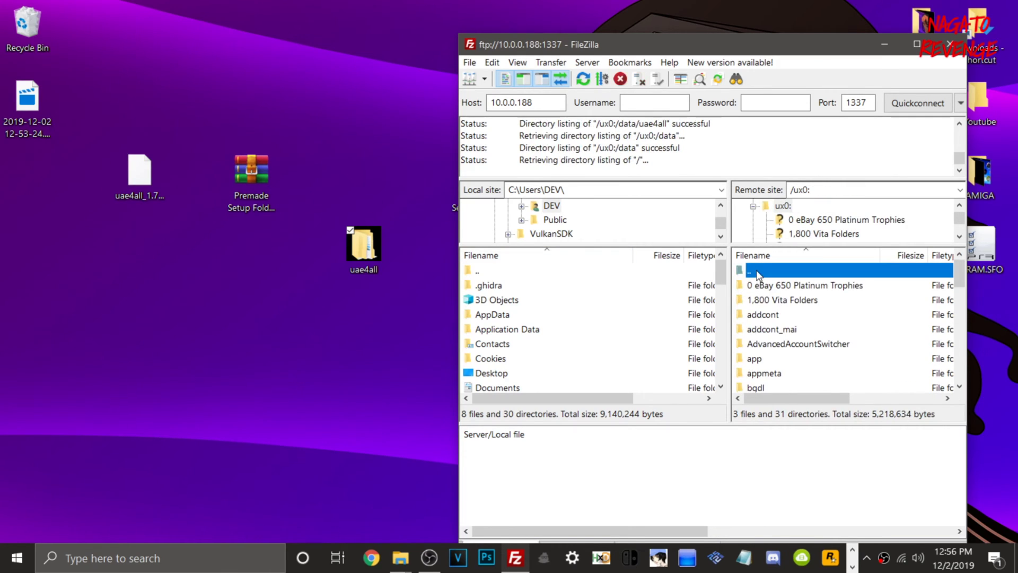
pyautogui.moveTo(122, 179); pyautogui.dragTo(807, 372)
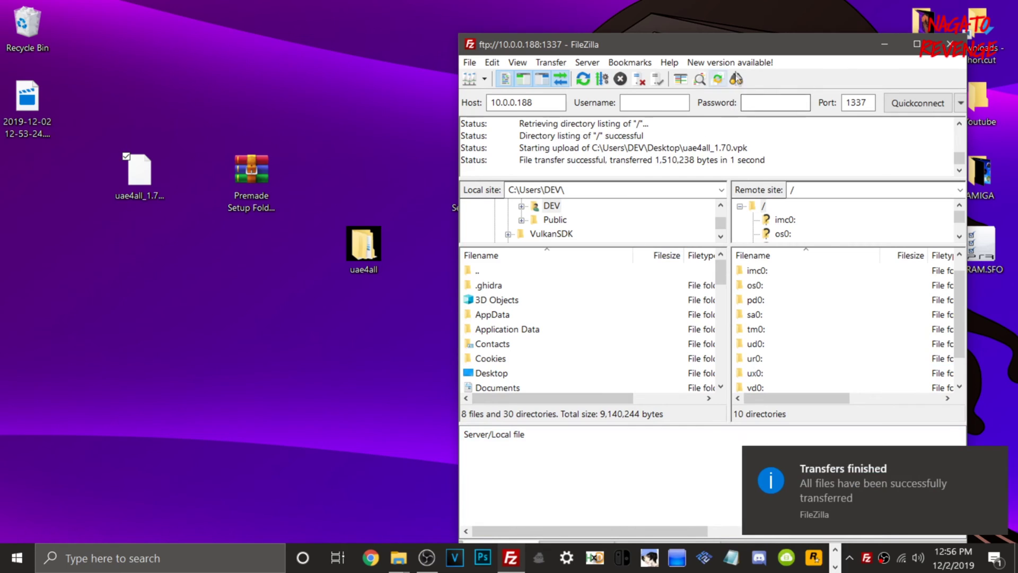
pyautogui.doubleClick(710, 49)
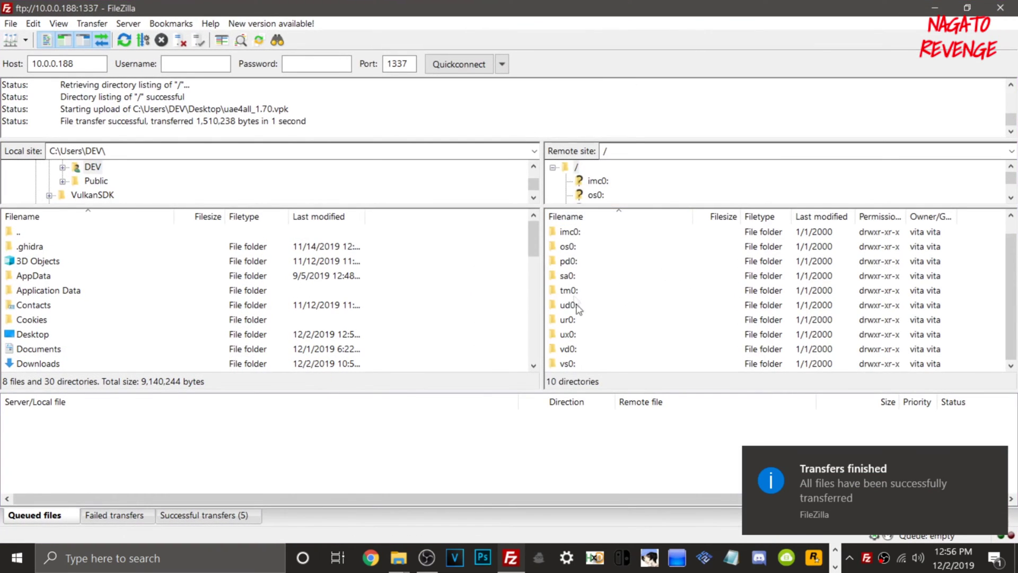
pyautogui.moveTo(537, 391)
pyautogui.mouseDown()
pyautogui.moveTo(537, 419)
pyautogui.moveTo(537, 395)
pyautogui.mouseUp()
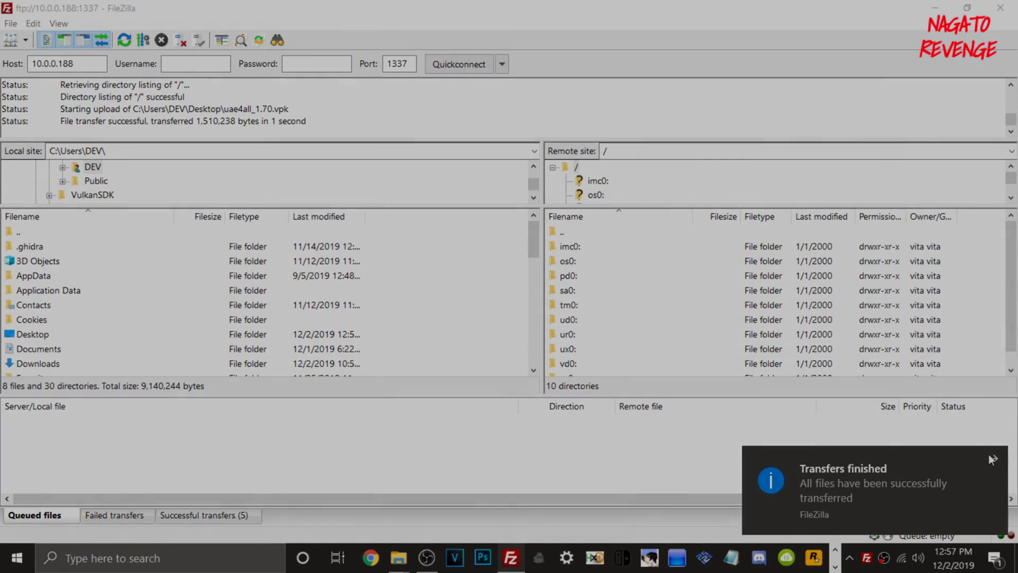
pyautogui.click(993, 459)
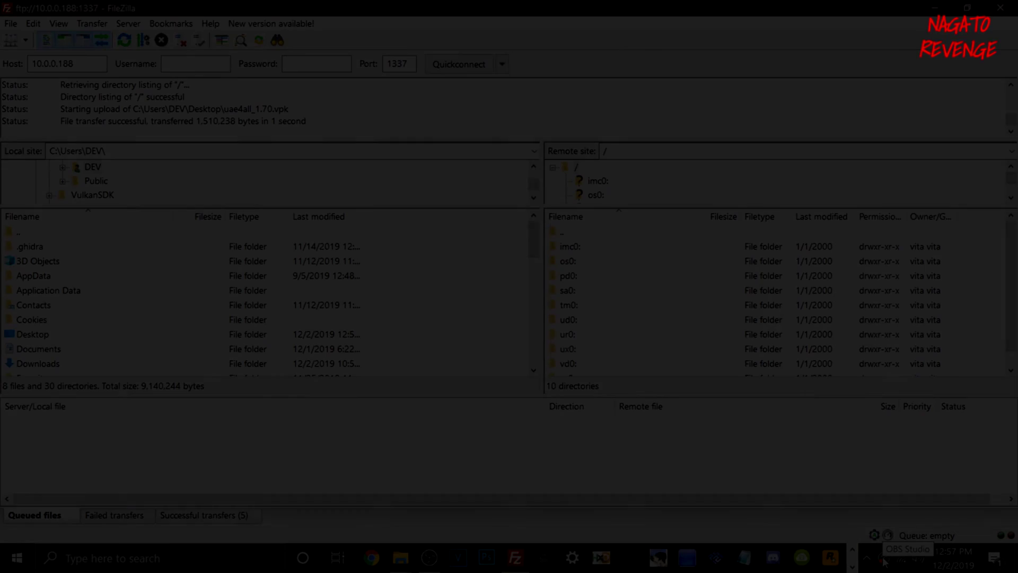
pyautogui.rightClick(883, 561)
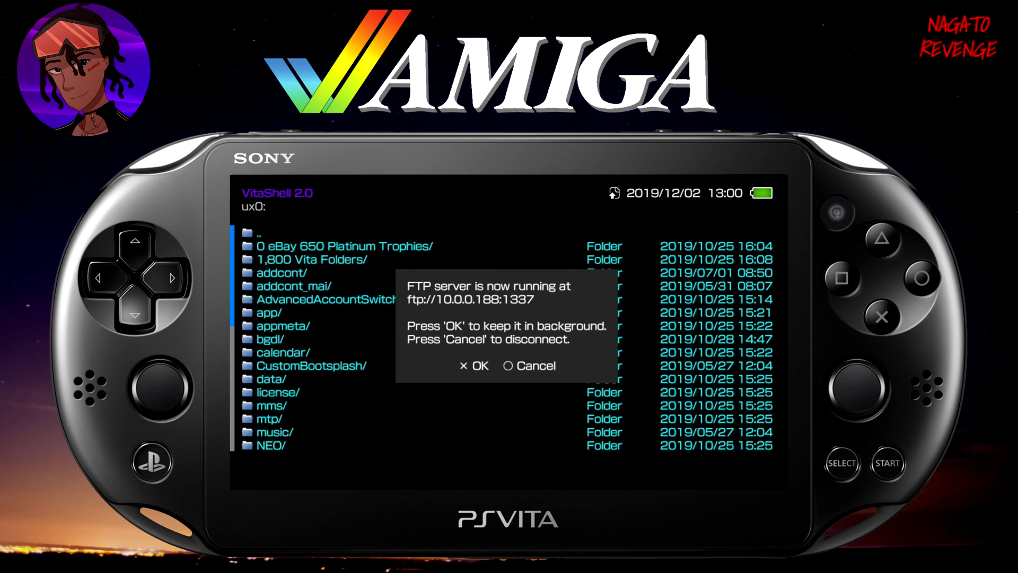
# Step: Switch to VitaShell on the Vita, disconnect the FTP server, and open the data folder in ux0:
pyautogui.press('Escape')
pyautogui.press('Down')
pyautogui.press('Down')
pyautogui.press('Down')
pyautogui.press('Down')
pyautogui.press('Down')
pyautogui.press('Down')
pyautogui.press('Down')
pyautogui.press('Down')
pyautogui.press('Down')
pyautogui.press('Down')
pyautogui.press('Down')
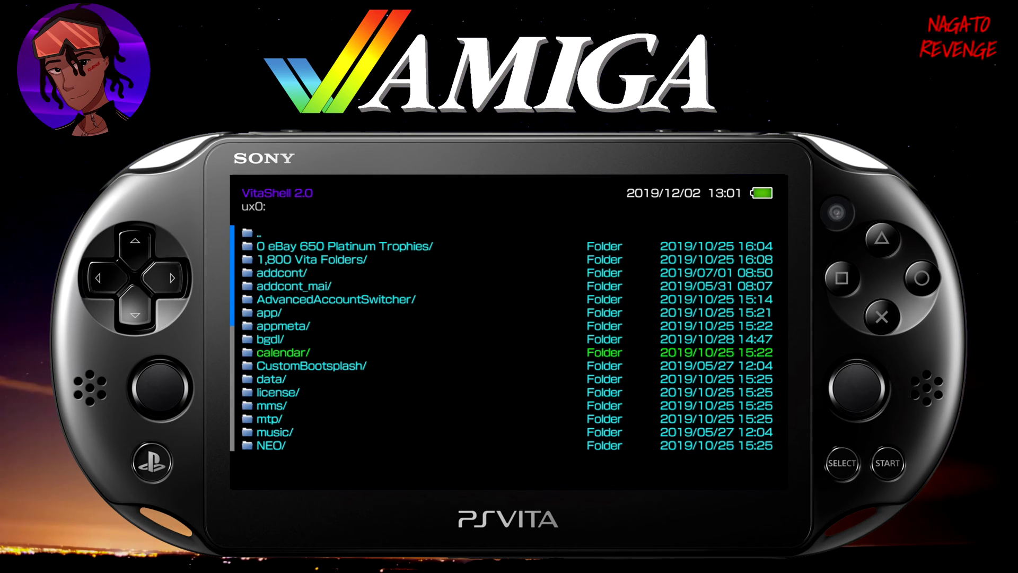
pyautogui.press('Return')
# Step: Open the transferred uae4all folder, check inside its roms folder, and return to the data folder
pyautogui.press('Down')
pyautogui.press('Down')
pyautogui.press('Down')
pyautogui.press('Down')
pyautogui.press('Down')
pyautogui.press('Down')
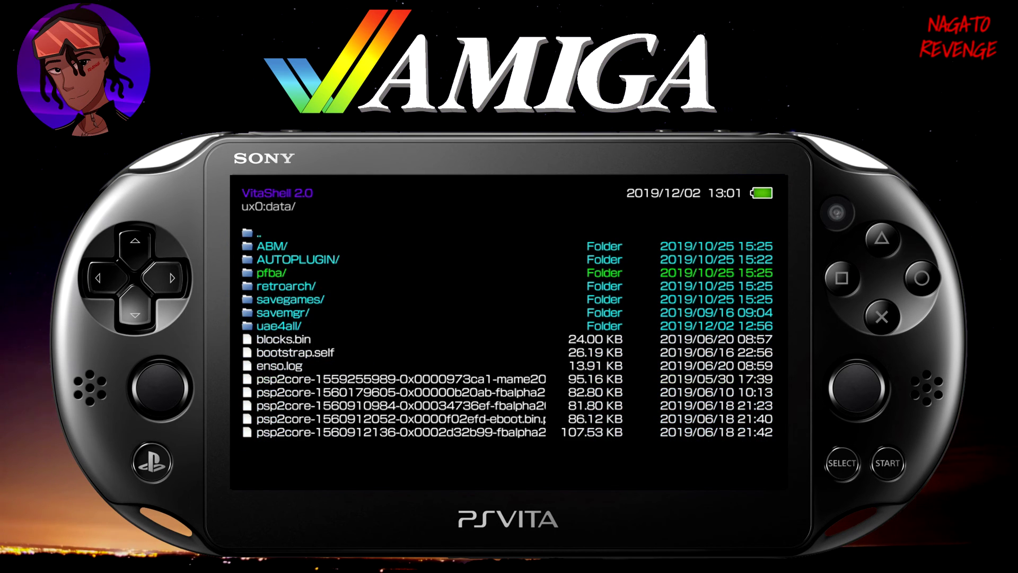
pyautogui.press('Down')
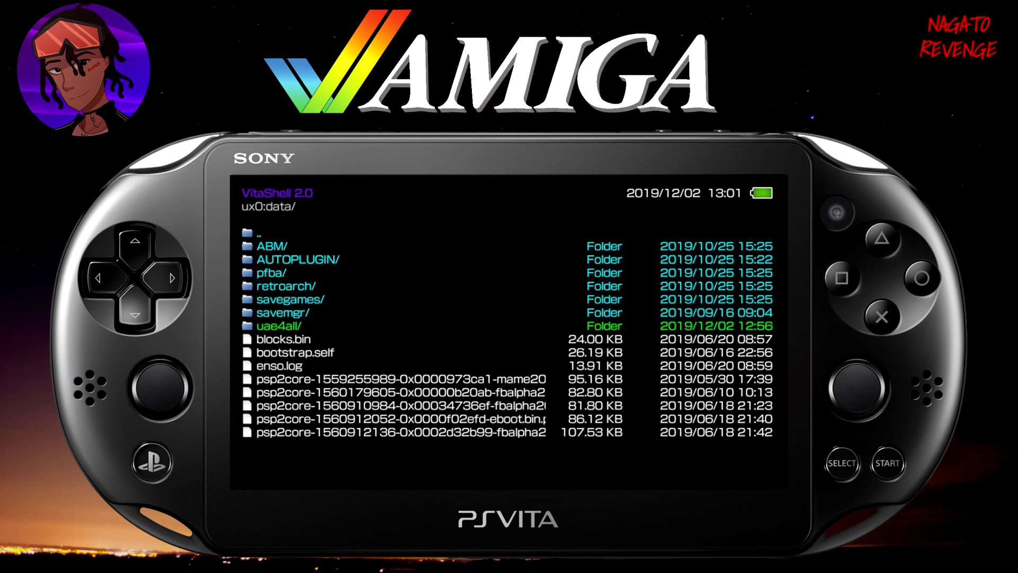
pyautogui.press('Return')
pyautogui.press('Down')
pyautogui.press('Down')
pyautogui.press('Down')
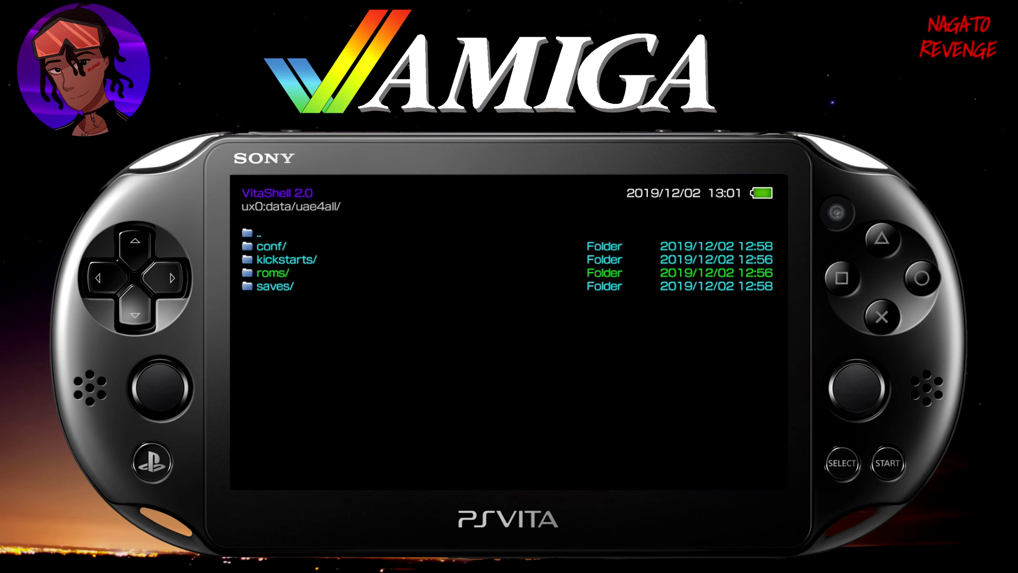
pyautogui.press('Return')
pyautogui.press('Down')
pyautogui.press('BackSpace')
pyautogui.press('BackSpace')
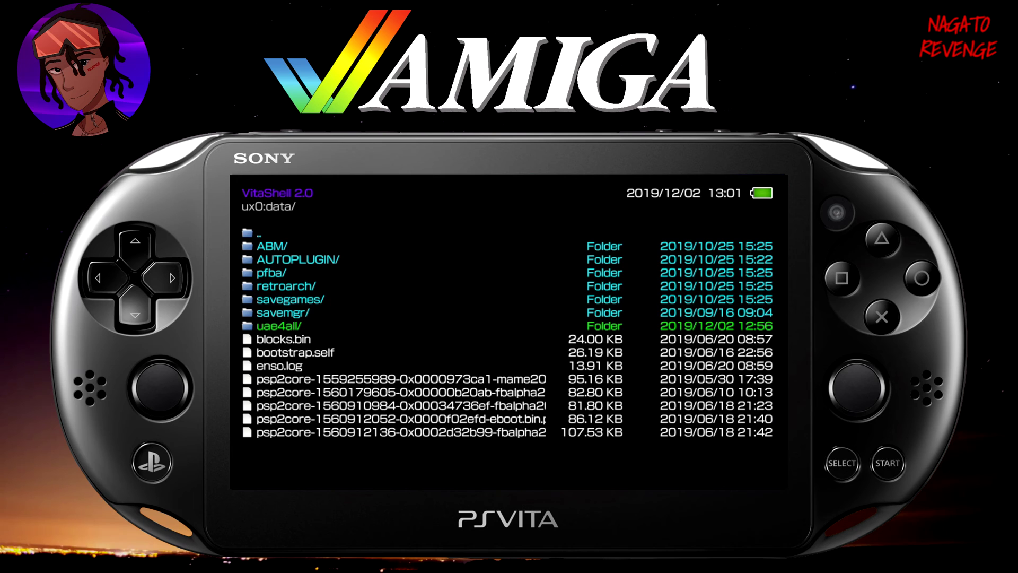
# Step: Go back to the home list of partitions, reopen ux0:, and highlight uae4all_1.70.vpk
pyautogui.press('BackSpace')
pyautogui.press('BackSpace')
pyautogui.press('Down')
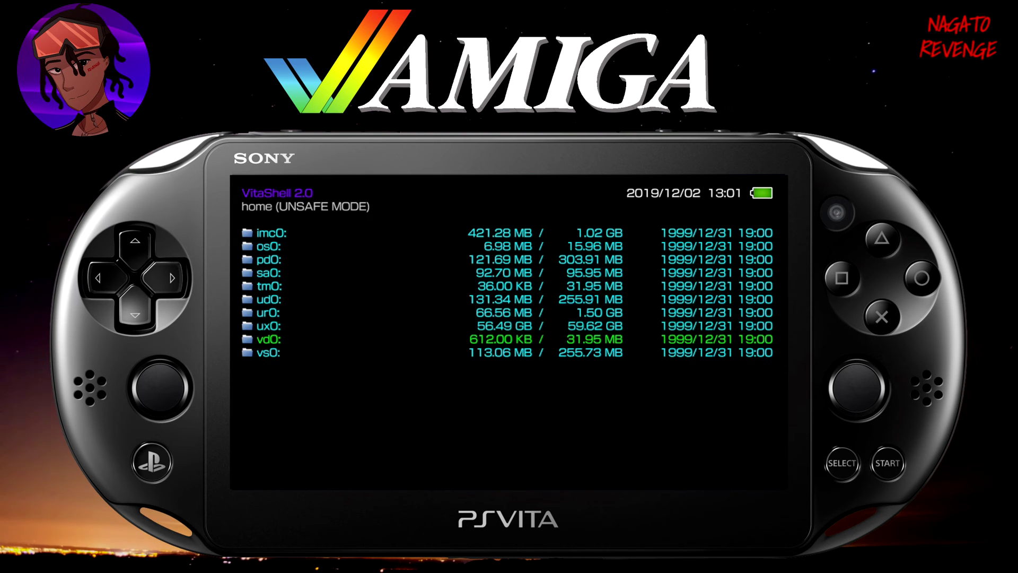
pyautogui.press('Up')
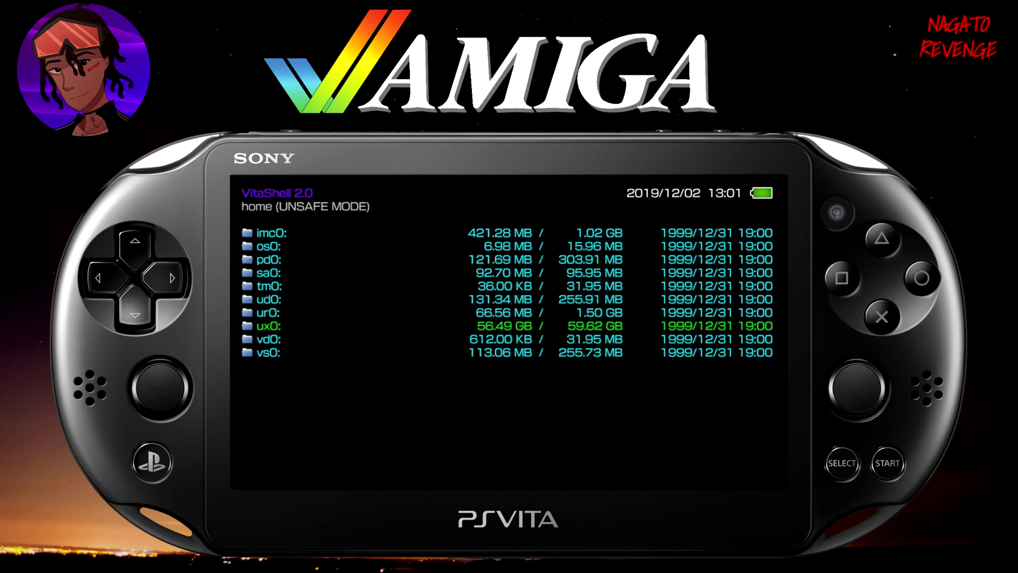
pyautogui.press('Return')
pyautogui.press('Down')
pyautogui.press('Down')
pyautogui.press('Down')
pyautogui.press('Down')
pyautogui.press('Down')
pyautogui.press('Down')
pyautogui.press('Down')
pyautogui.press('Down')
pyautogui.press('Down')
pyautogui.press('Down')
pyautogui.press('Down')
pyautogui.press('Down')
pyautogui.press('Down')
pyautogui.press('Down')
pyautogui.press('Down')
pyautogui.press('Down')
pyautogui.press('Down')
pyautogui.press('Down')
pyautogui.press('Down')
pyautogui.press('Down')
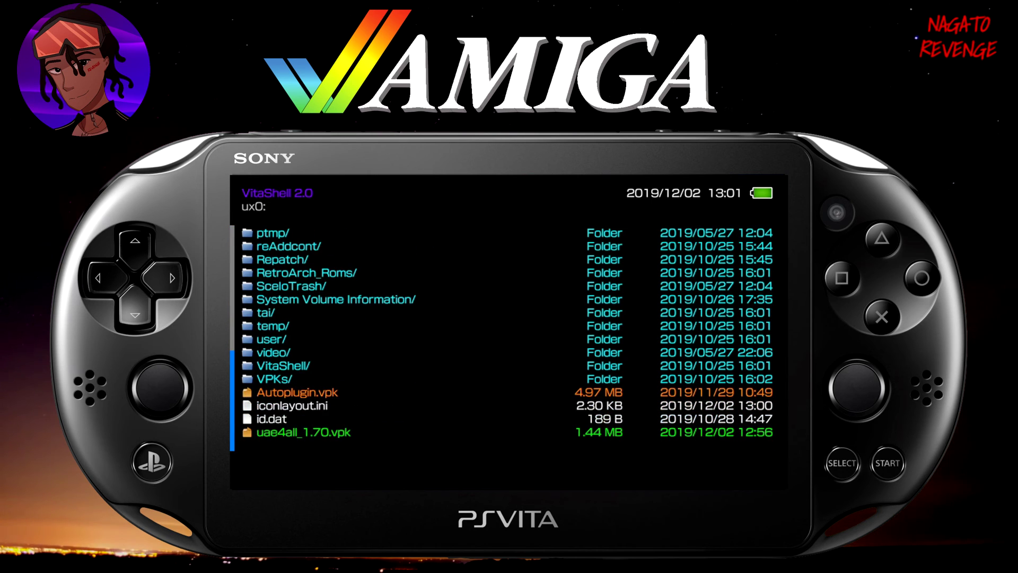